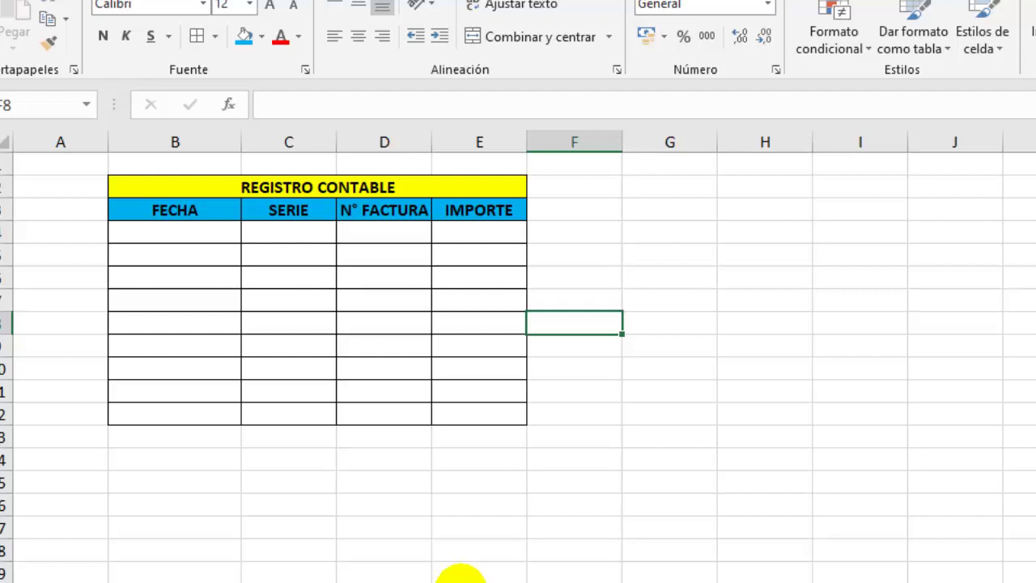
- Enter the date 2-9-20 in the first FECHA cell, B4, and narrow column B
{"action": "left_click", "coordinate": [233, 244]}
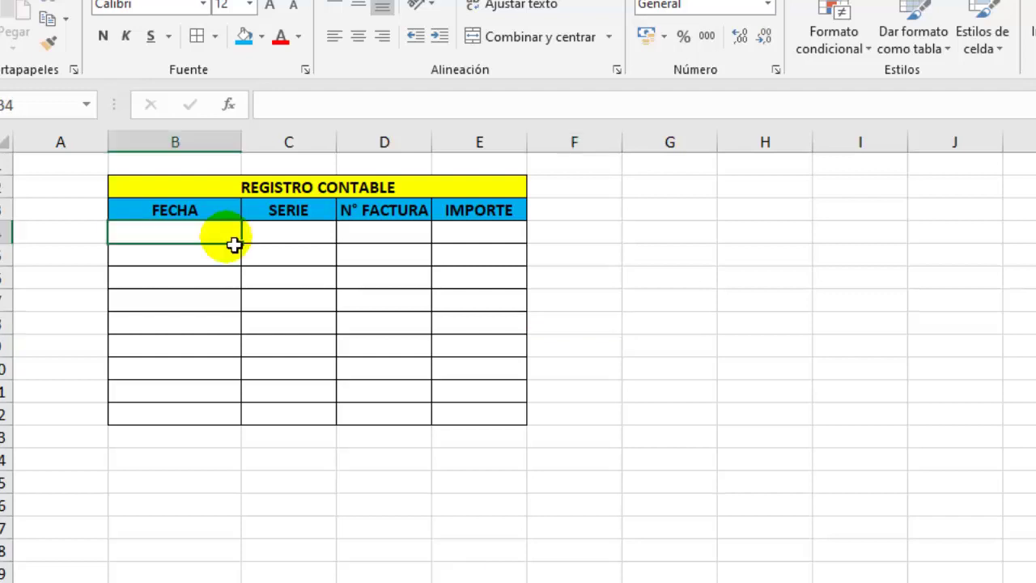
{"action": "type", "text": "2-9"}
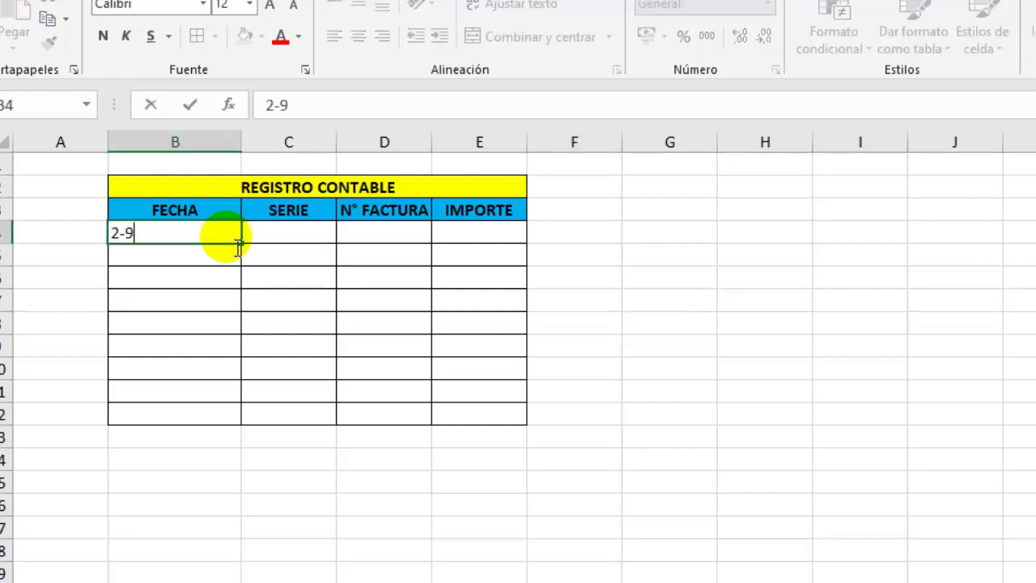
{"action": "type", "text": "-20"}
{"action": "key", "text": "Return"}
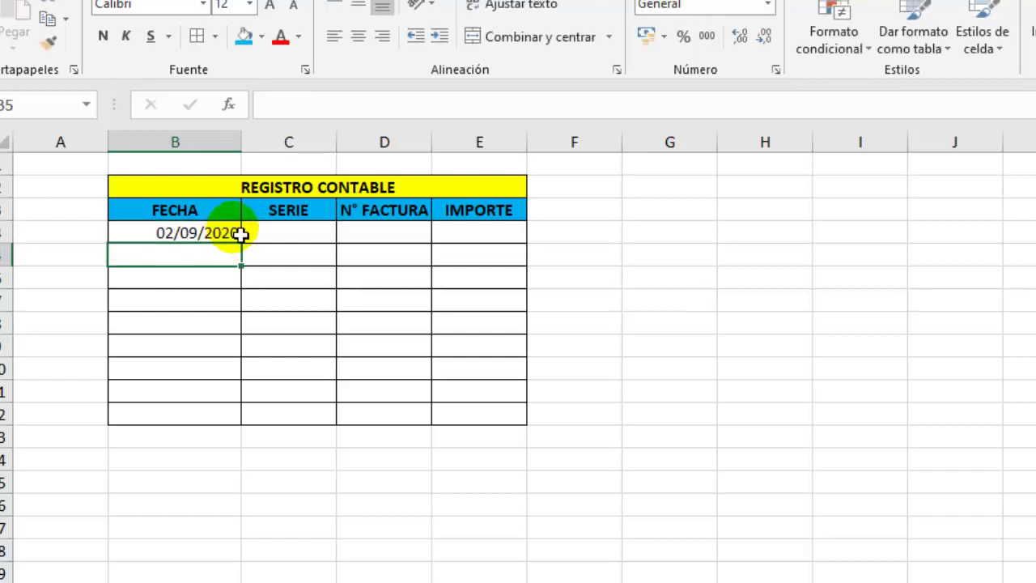
{"action": "left_click_drag", "start_coordinate": [241, 142], "coordinate": [215, 143]}
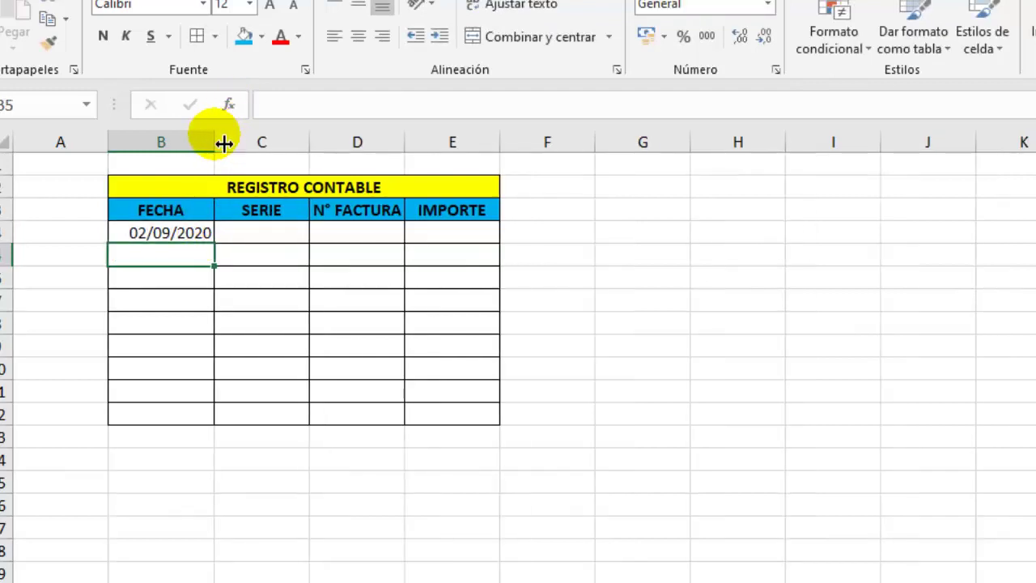
- Enter 001 in the first SERIE cell, C4
{"action": "left_click", "coordinate": [249, 242]}
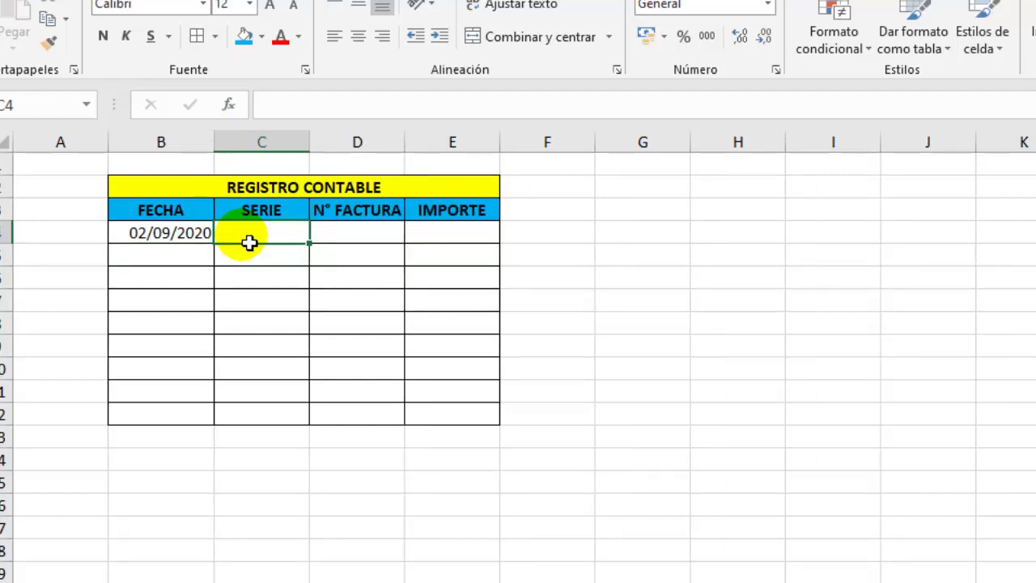
{"action": "type", "text": "001"}
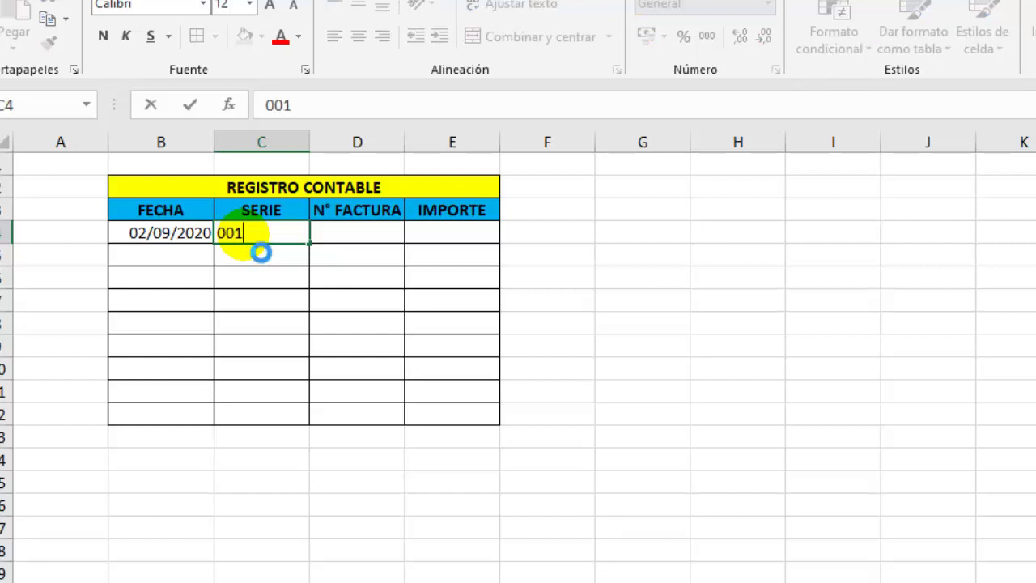
{"action": "key", "text": "Return"}
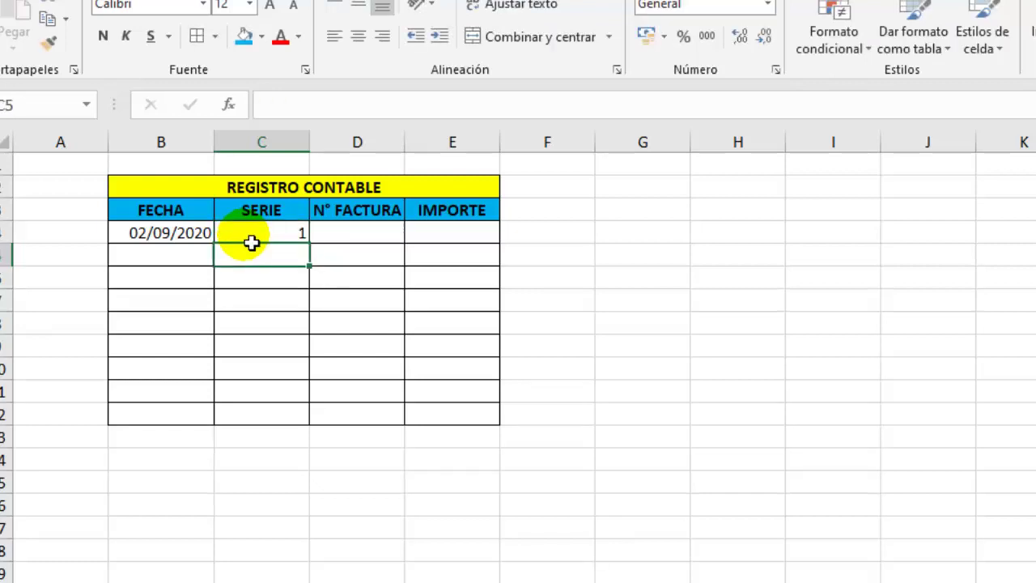
- Apply the custom number format 000 to the SERIE cells C4:C12
{"action": "mouse_move", "coordinate": [293, 233]}
{"action": "left_mouse_down"}
{"action": "mouse_move", "coordinate": [294, 432]}
{"action": "mouse_move", "coordinate": [293, 420]}
{"action": "left_mouse_up"}
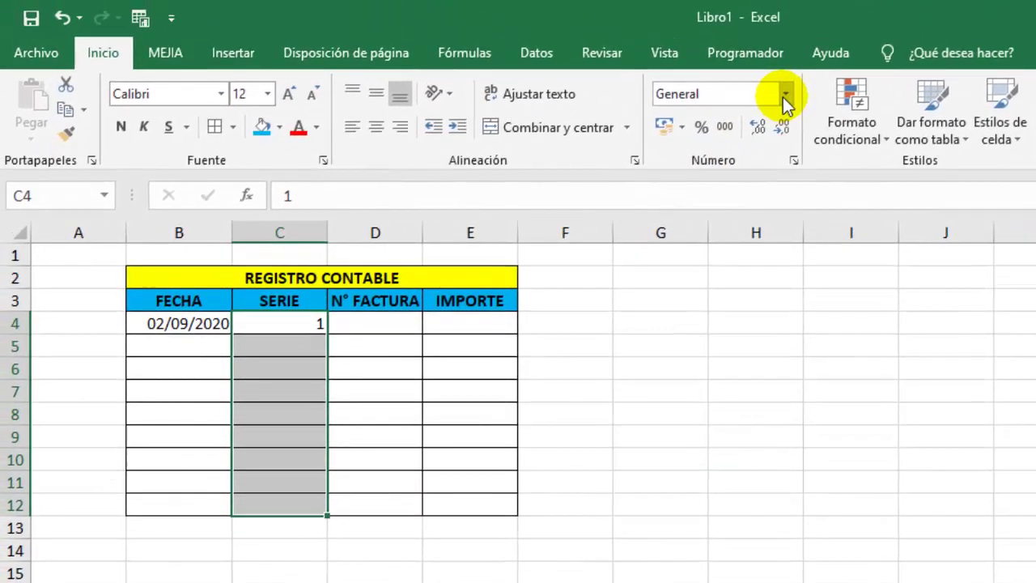
{"action": "left_click", "coordinate": [764, 7]}
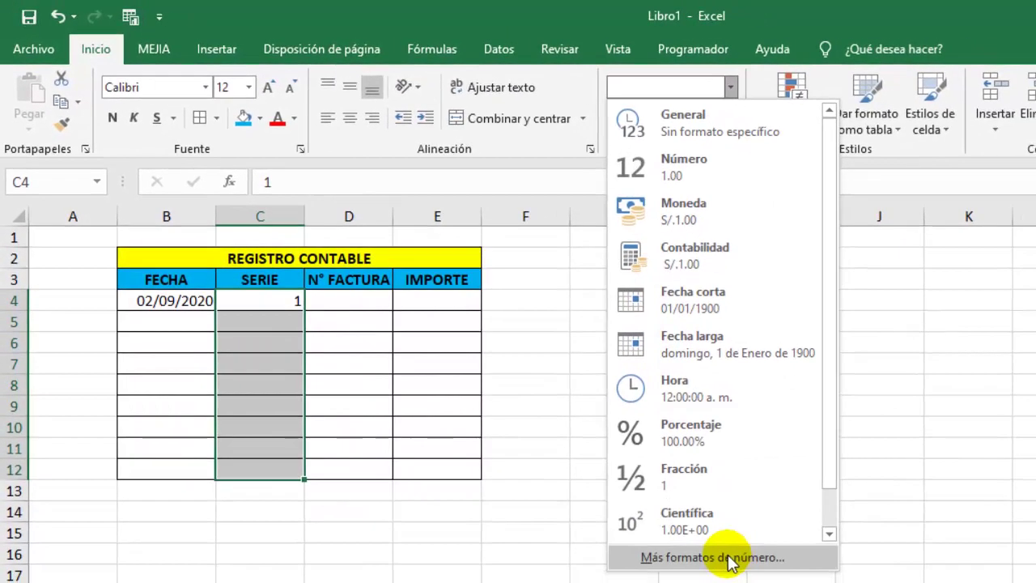
{"action": "left_click", "coordinate": [782, 580]}
{"action": "left_click", "coordinate": [640, 331]}
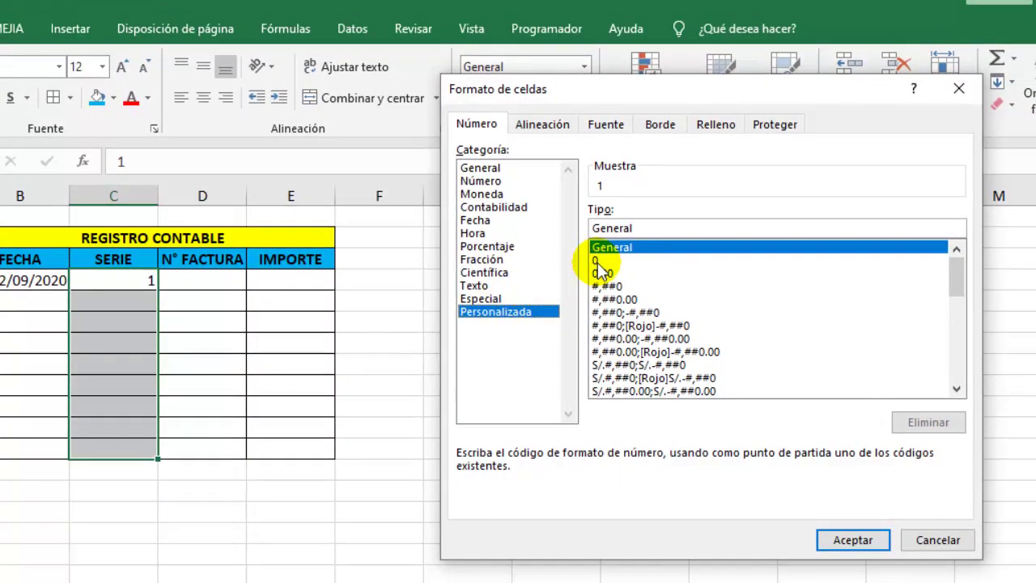
{"action": "left_click", "coordinate": [597, 261]}
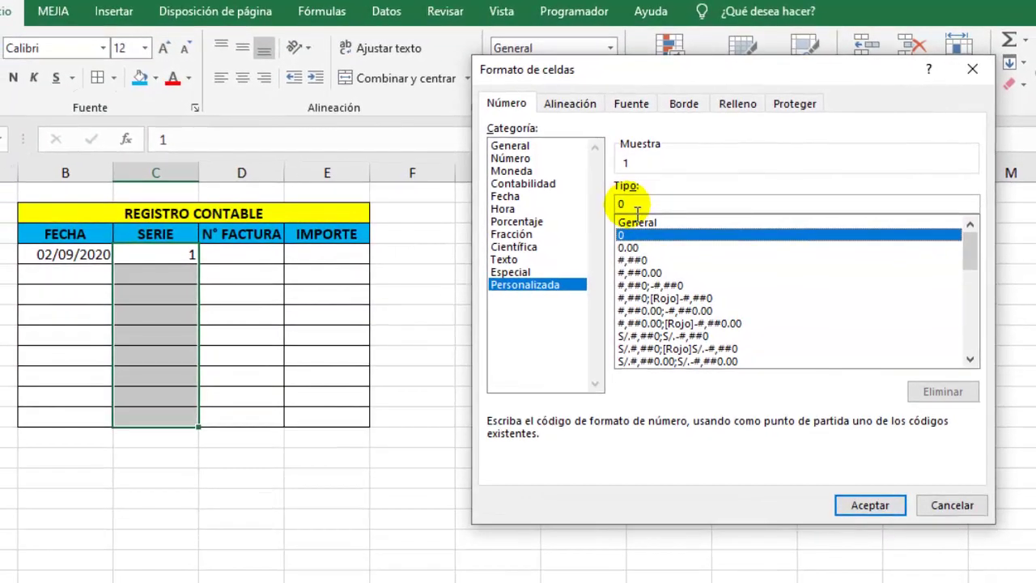
{"action": "left_click", "coordinate": [613, 234]}
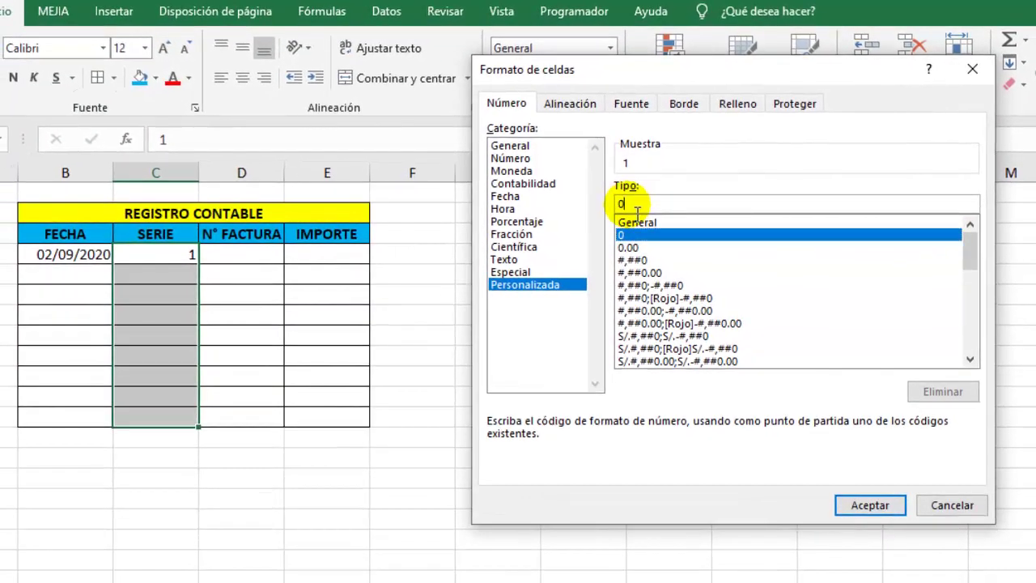
{"action": "type", "text": "00"}
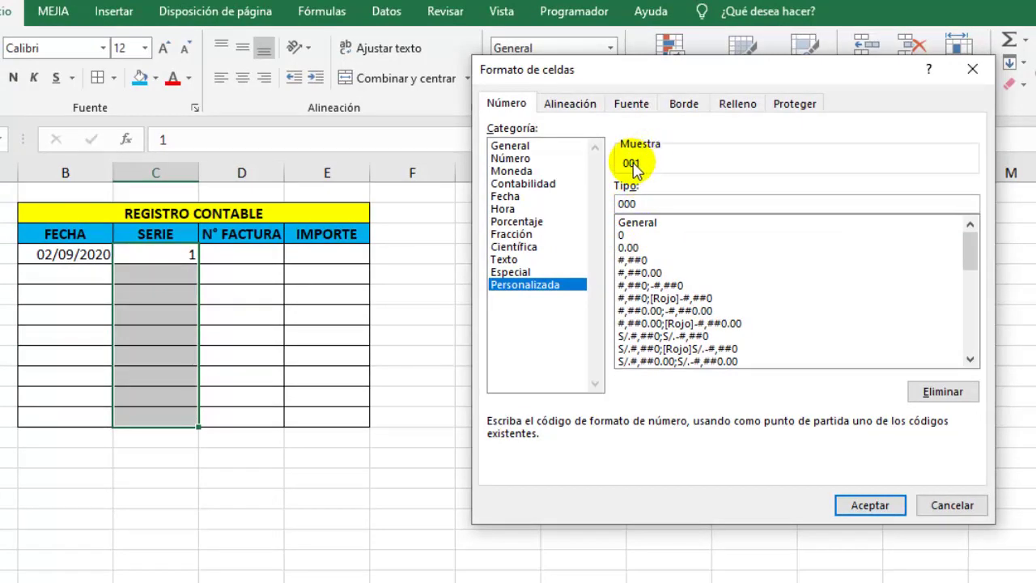
{"action": "left_click", "coordinate": [868, 506]}
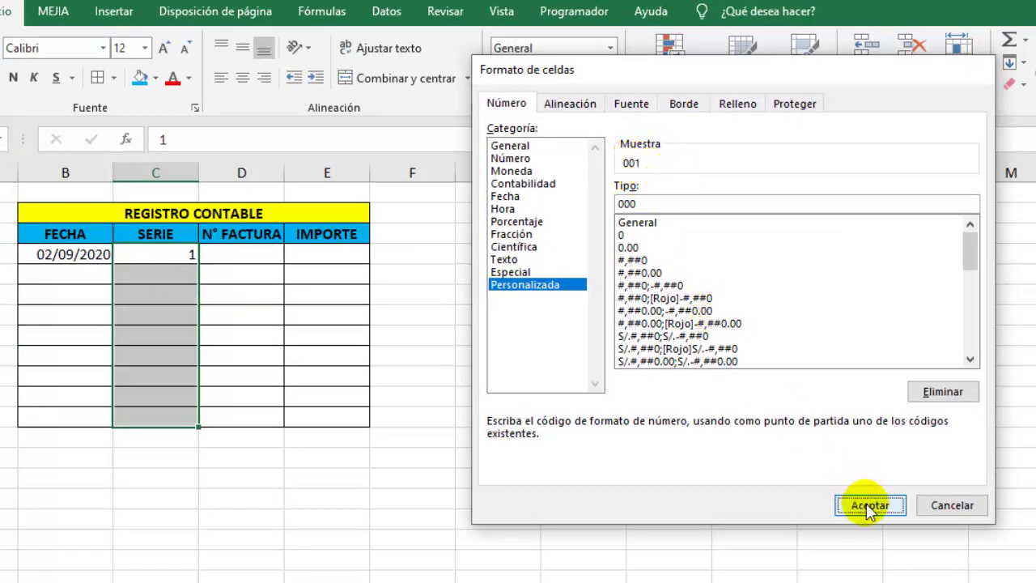
{"action": "left_click", "coordinate": [191, 280]}
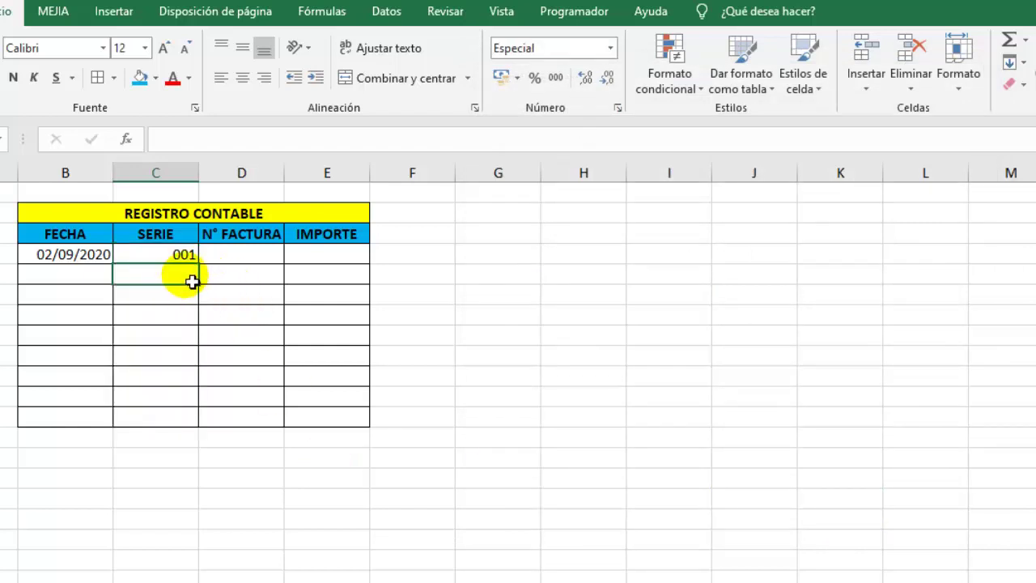
- Apply the custom number format 000000 to the N° FACTURA cells D4:D12
{"action": "left_click", "coordinate": [244, 263]}
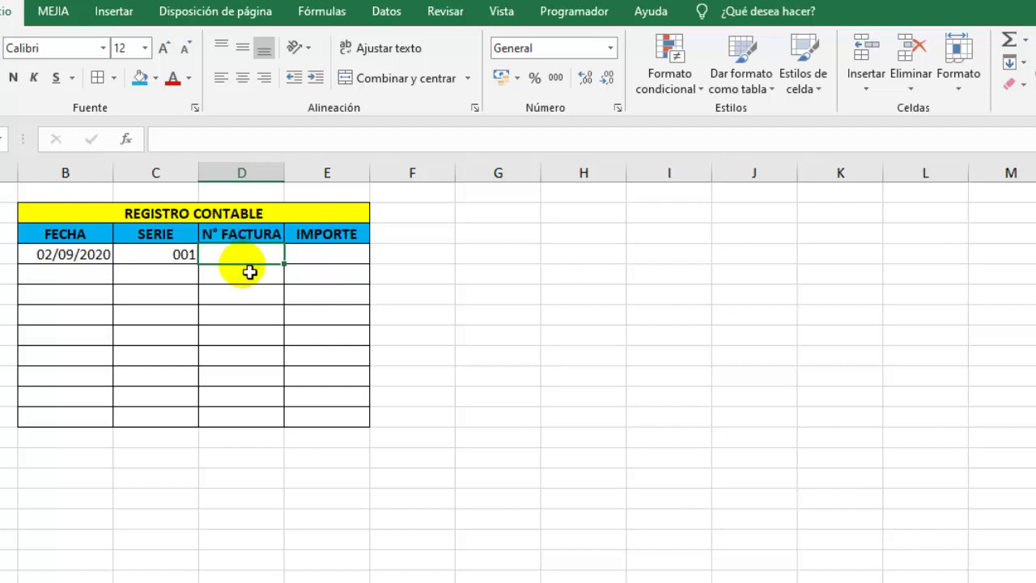
{"action": "left_click_drag", "start_coordinate": [250, 270], "coordinate": [254, 416]}
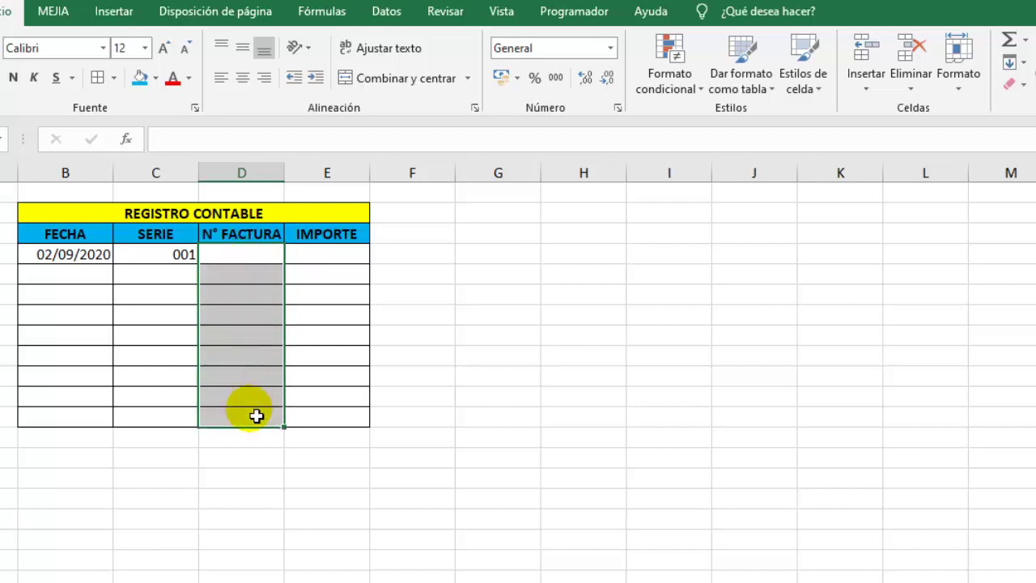
{"action": "left_click", "coordinate": [610, 48]}
{"action": "left_click", "coordinate": [572, 513]}
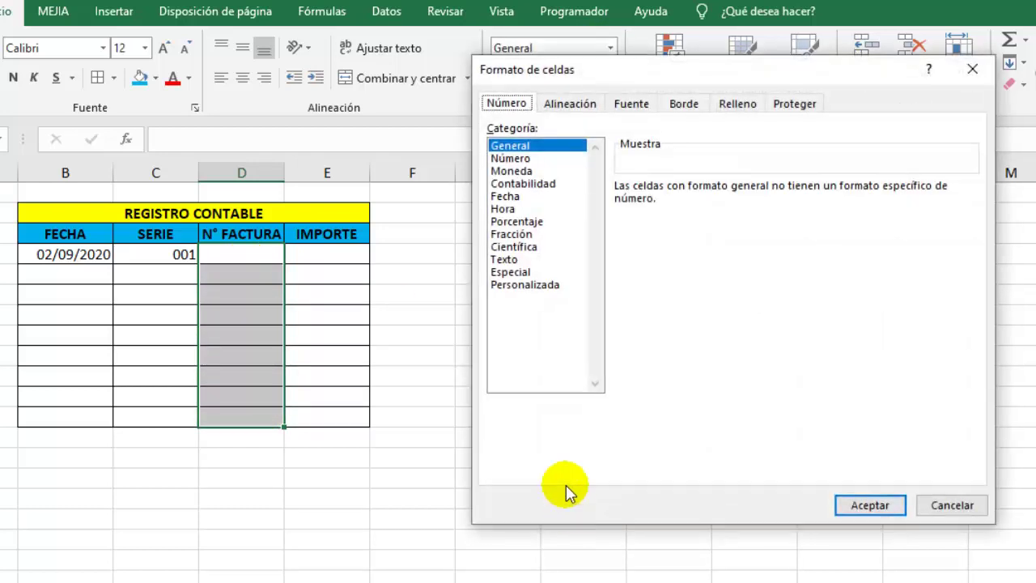
{"action": "left_click", "coordinate": [524, 284]}
{"action": "left_click", "coordinate": [632, 235]}
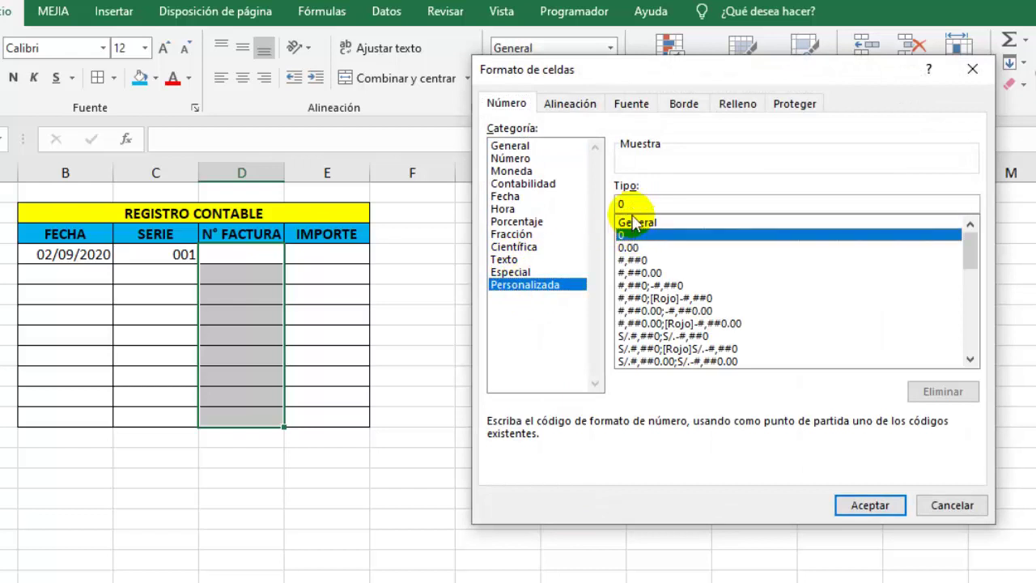
{"action": "left_click", "coordinate": [642, 209]}
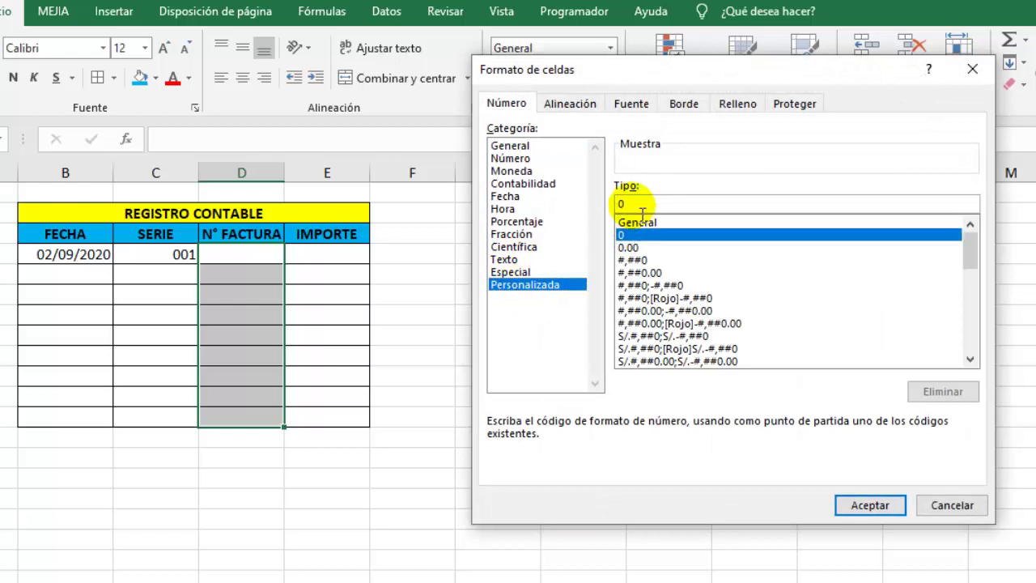
{"action": "type", "text": "00000"}
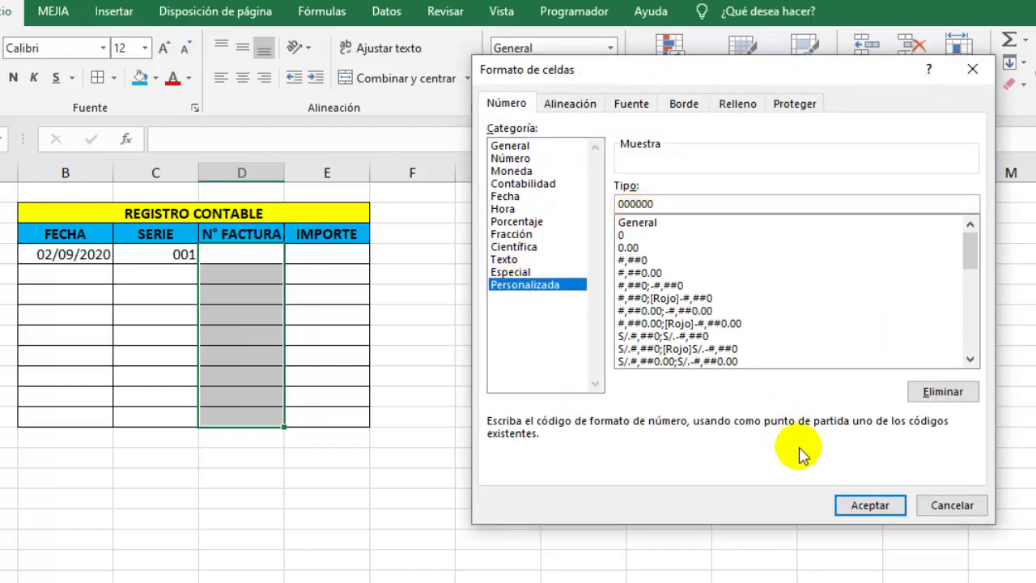
{"action": "left_click", "coordinate": [869, 504]}
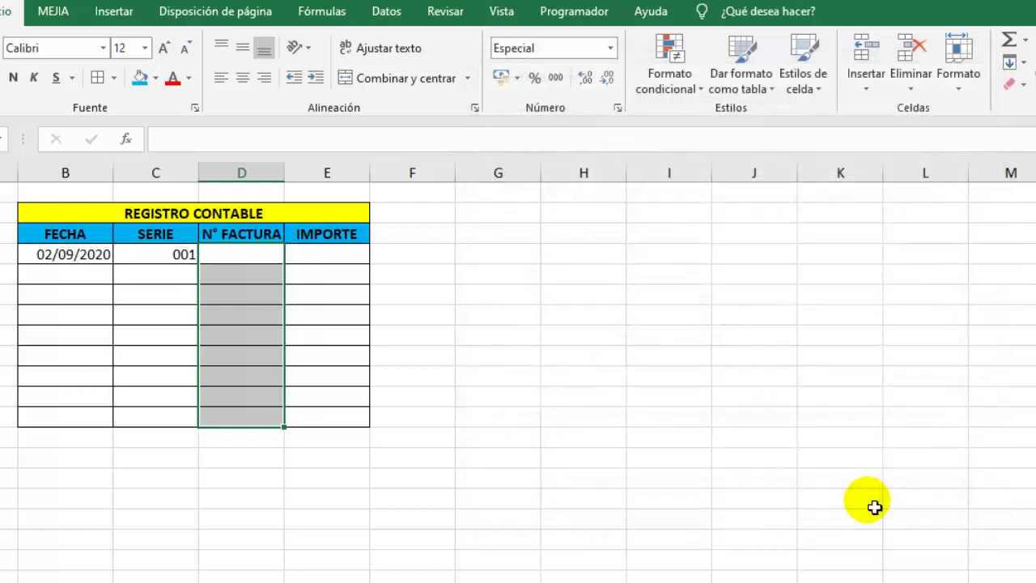
- Fill in the first record with 45 as N° FACTURA in D4 and 8686 as IMPORTE in E4
{"action": "left_click", "coordinate": [255, 259]}
{"action": "type", "text": "45"}
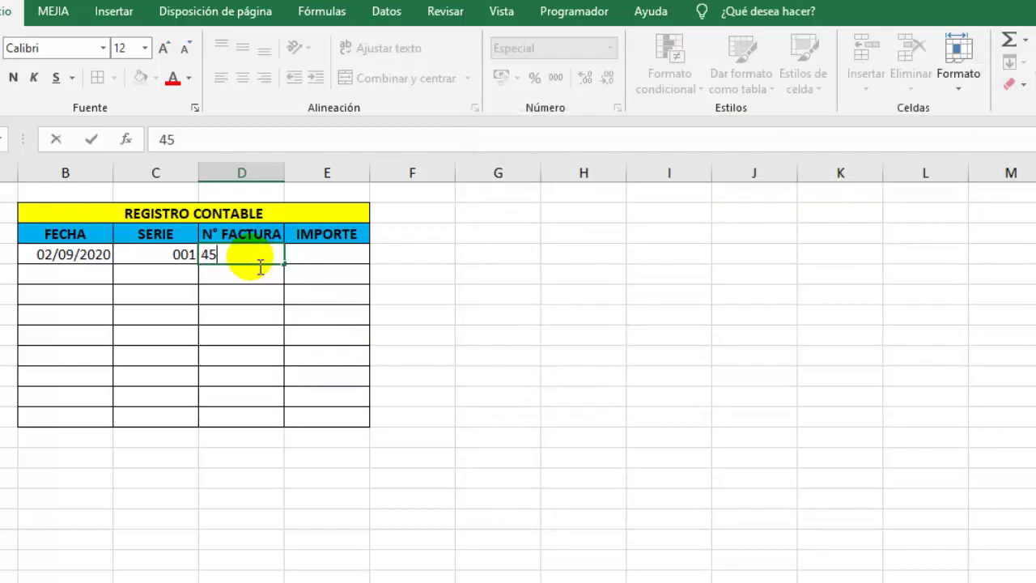
{"action": "key", "text": "ctrl+Return"}
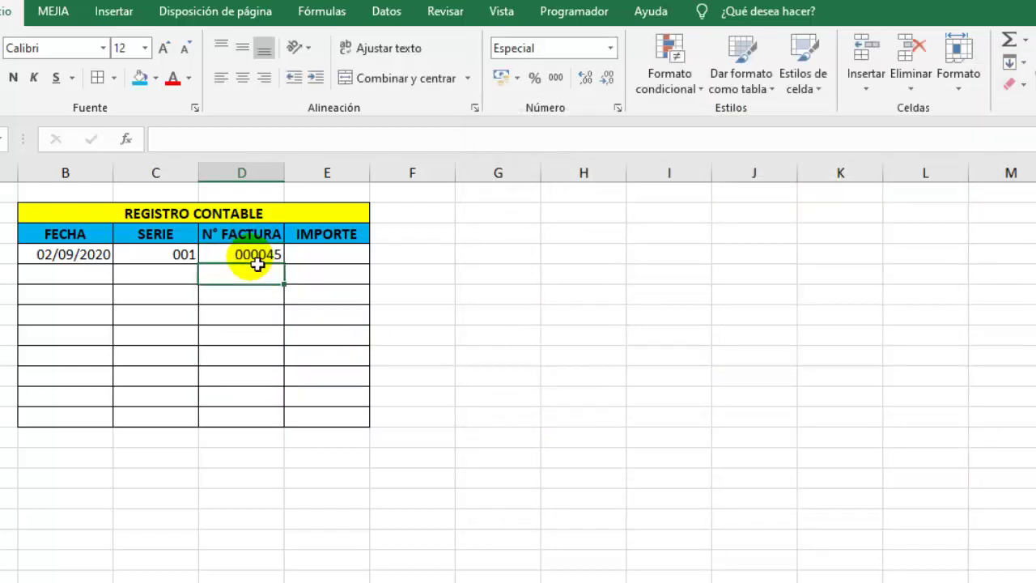
{"action": "left_click", "coordinate": [316, 258]}
{"action": "type", "text": "8686"}
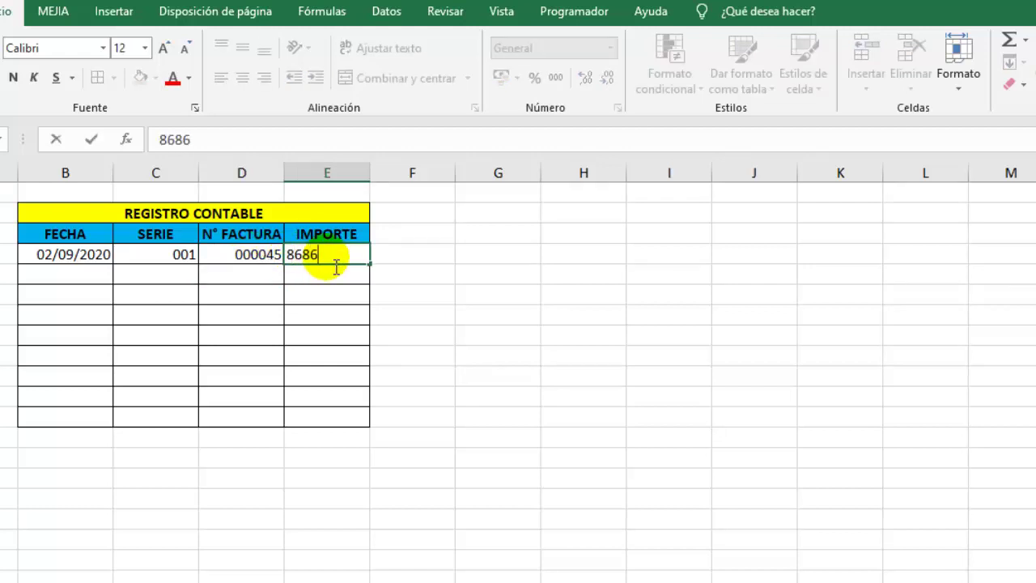
{"action": "key", "text": "ctrl+Return"}
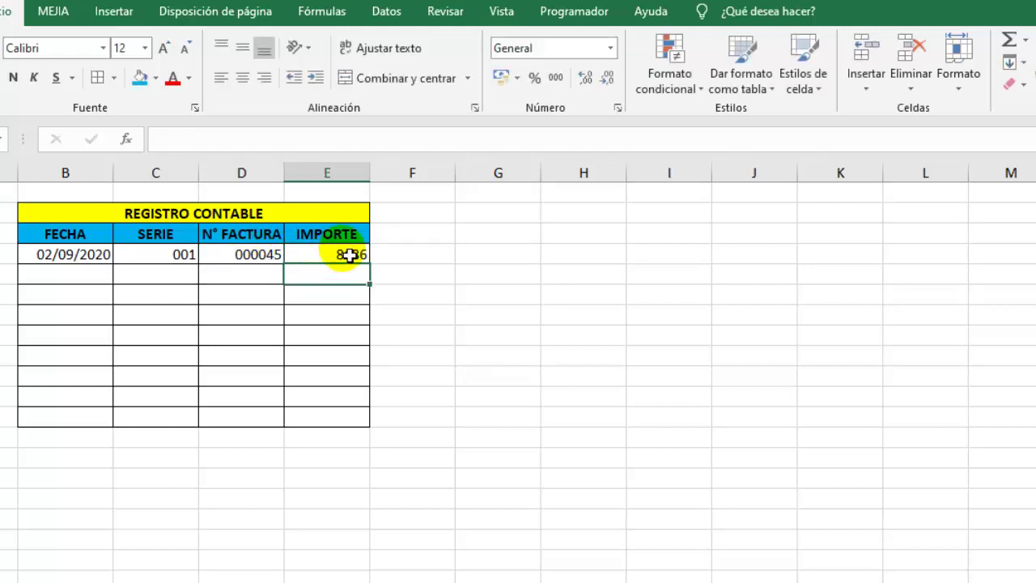
- Apply the thousands-separator number style to the IMPORTE cells E4:E12
{"action": "left_click_drag", "start_coordinate": [343, 254], "coordinate": [353, 425]}
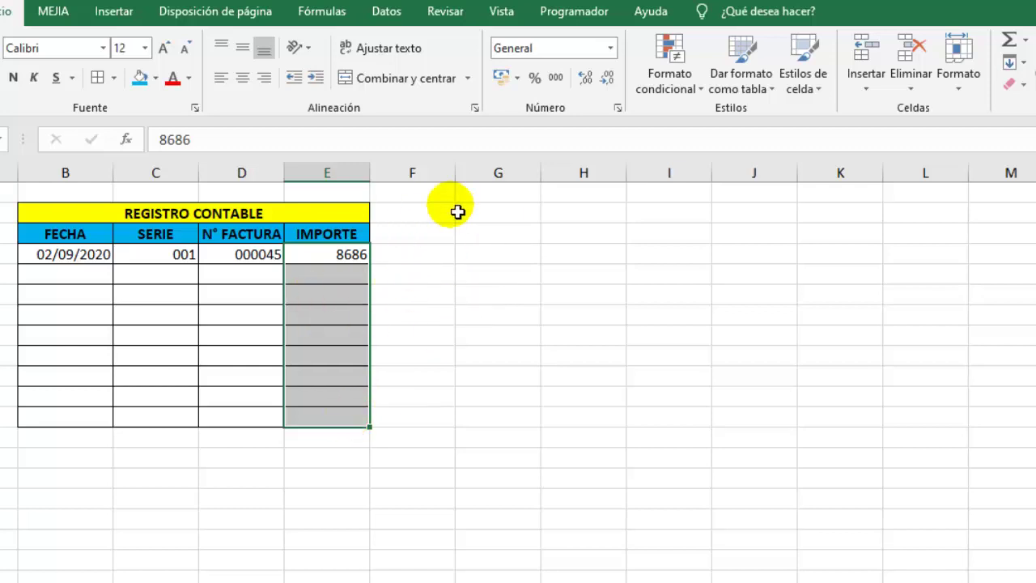
{"action": "left_click", "coordinate": [556, 78]}
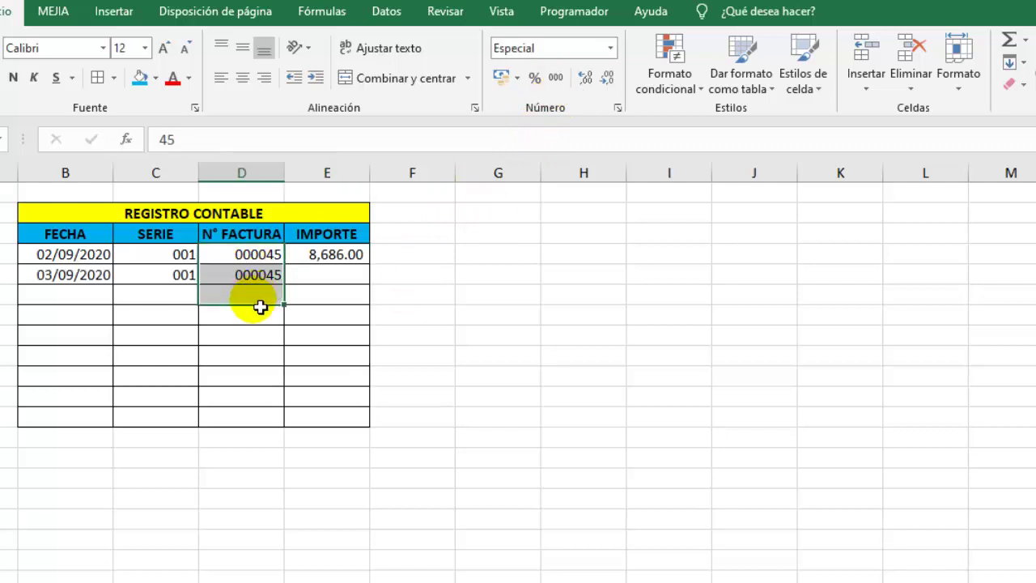
- Start a new conditional formatting rule for duplicate values on the N° FACTURA cells D4:D12
{"action": "left_click_drag", "start_coordinate": [259, 303], "coordinate": [268, 416]}
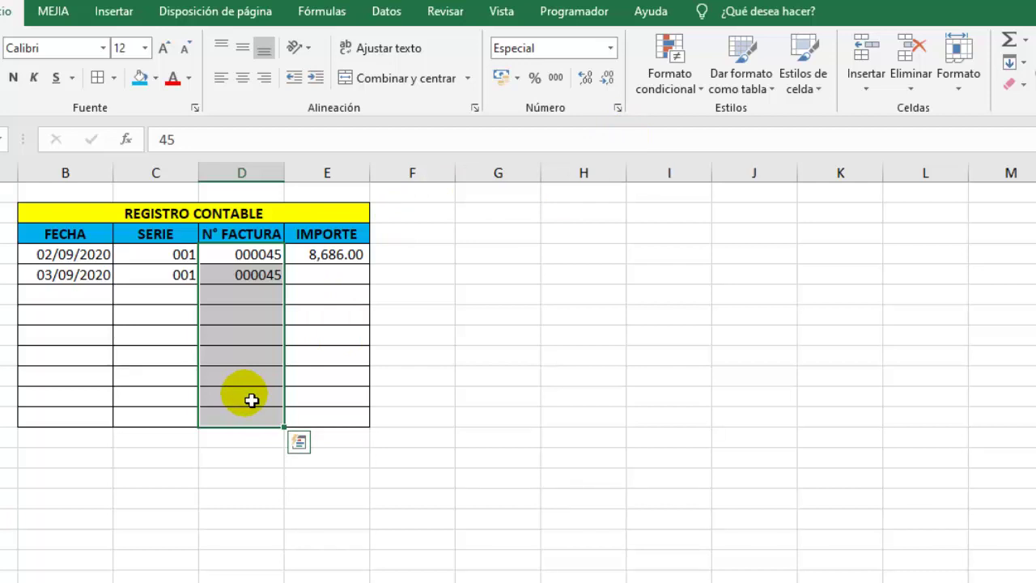
{"action": "left_click", "coordinate": [694, 90]}
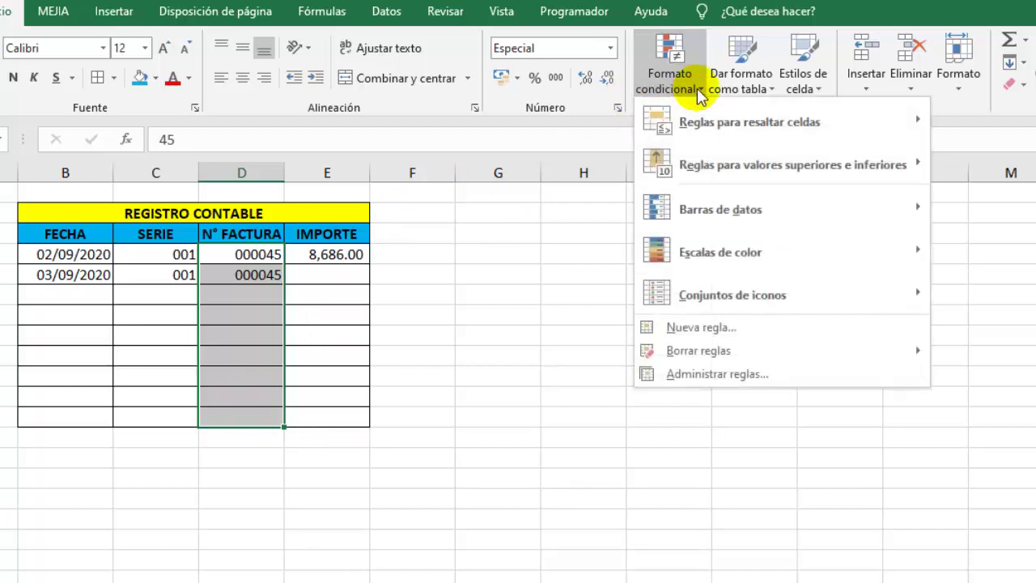
{"action": "left_click", "coordinate": [712, 327]}
{"action": "left_click", "coordinate": [522, 264]}
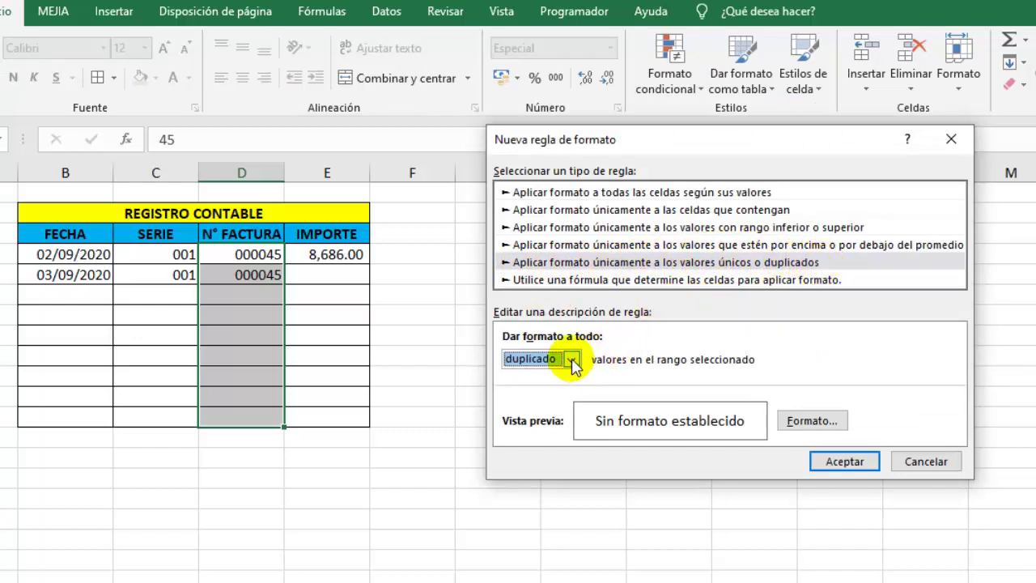
- Give the duplicate-values rule a bold dark blue font and apply it to the N° FACTURA cells
{"action": "left_click", "coordinate": [811, 422]}
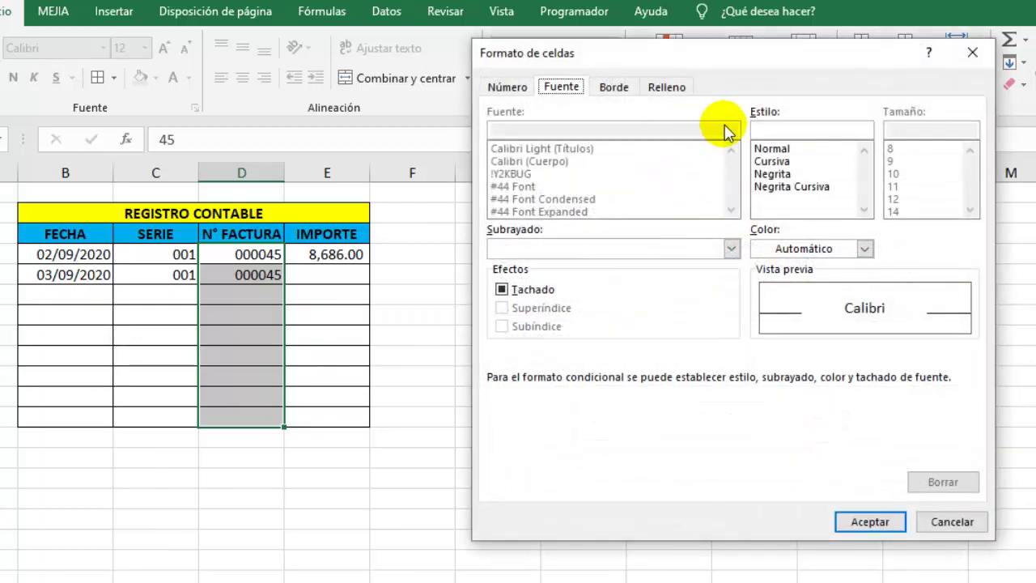
{"action": "left_click", "coordinate": [769, 173]}
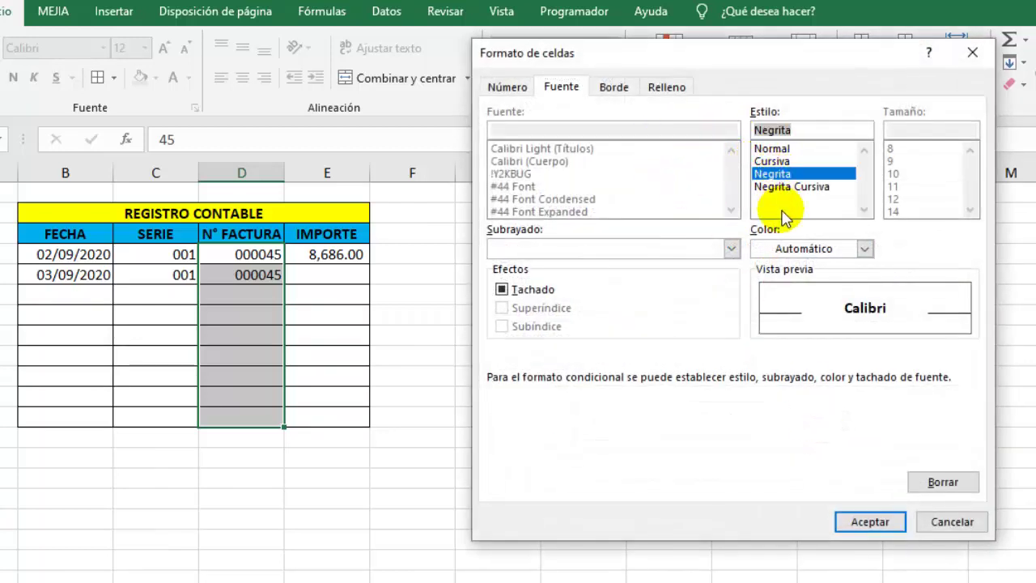
{"action": "left_click", "coordinate": [864, 249]}
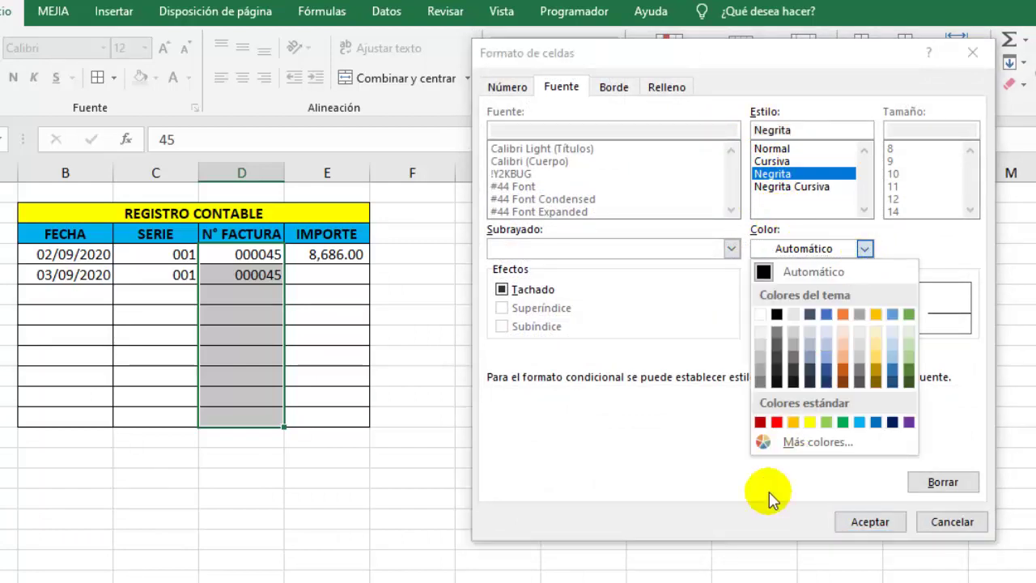
{"action": "left_click", "coordinate": [776, 422]}
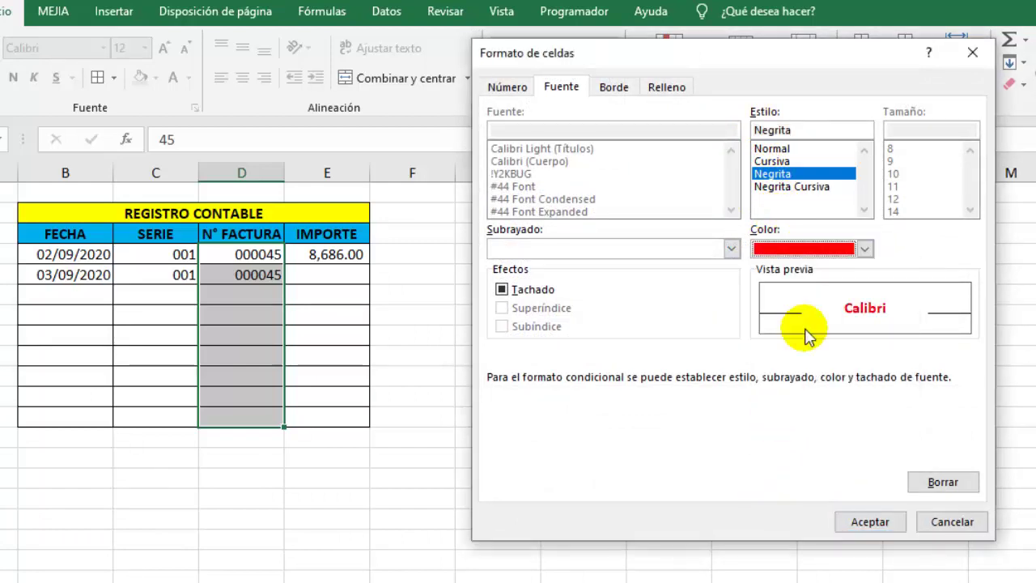
{"action": "left_click", "coordinate": [864, 249]}
{"action": "left_click", "coordinate": [887, 421]}
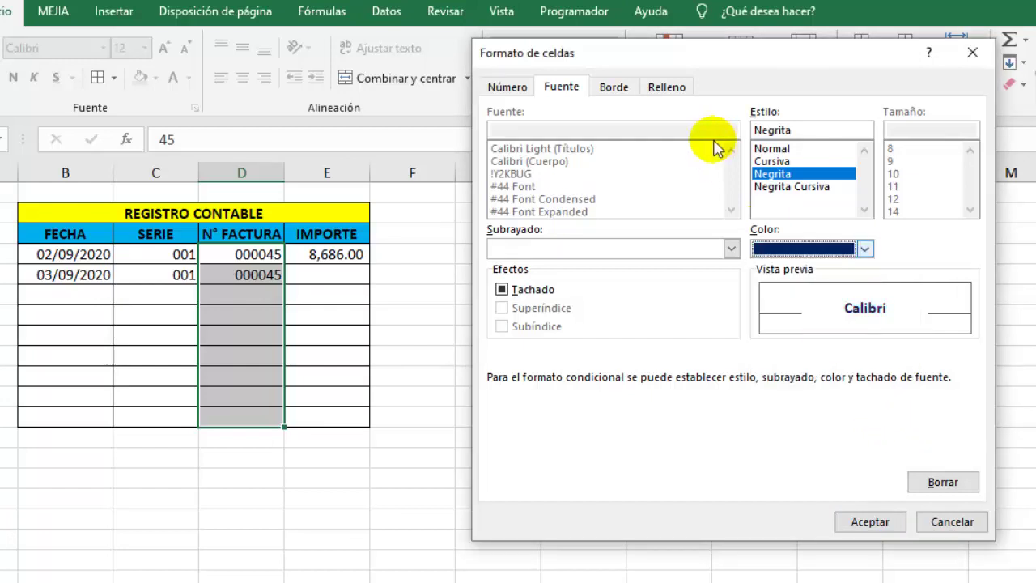
{"action": "left_click", "coordinate": [618, 89]}
{"action": "left_click", "coordinate": [559, 87]}
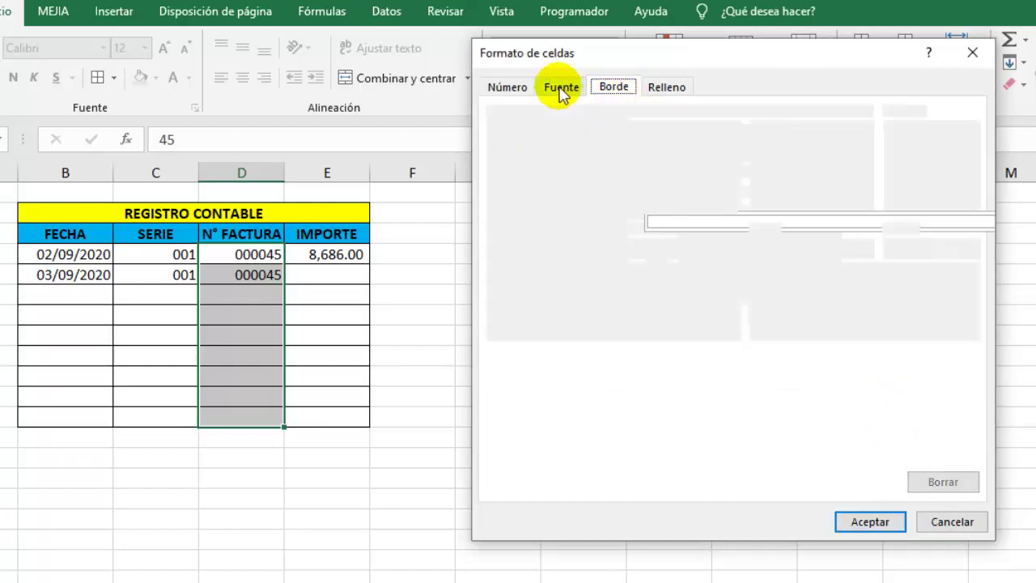
{"action": "left_click", "coordinate": [862, 522]}
{"action": "left_click", "coordinate": [842, 461]}
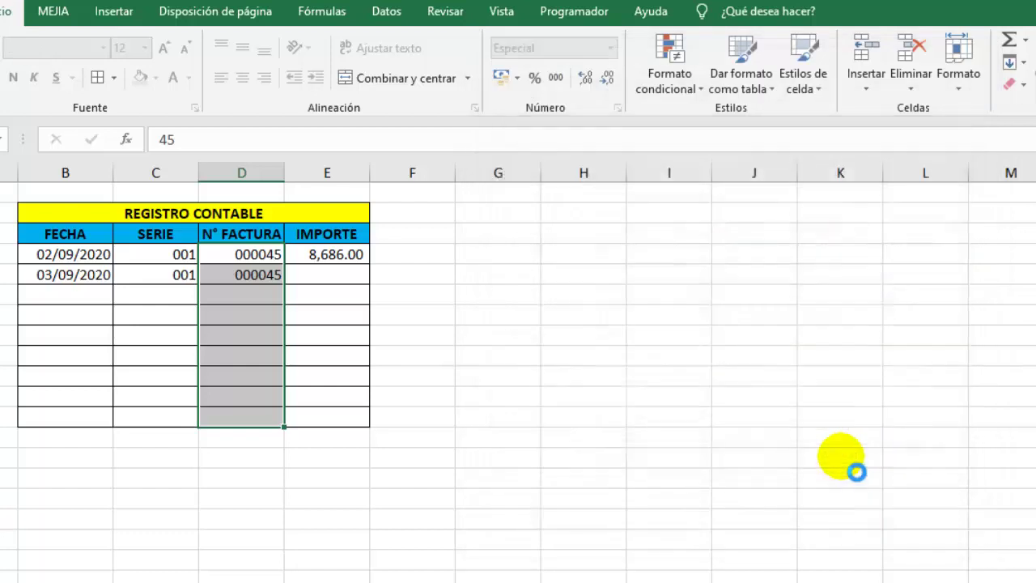
{"action": "left_click", "coordinate": [465, 338]}
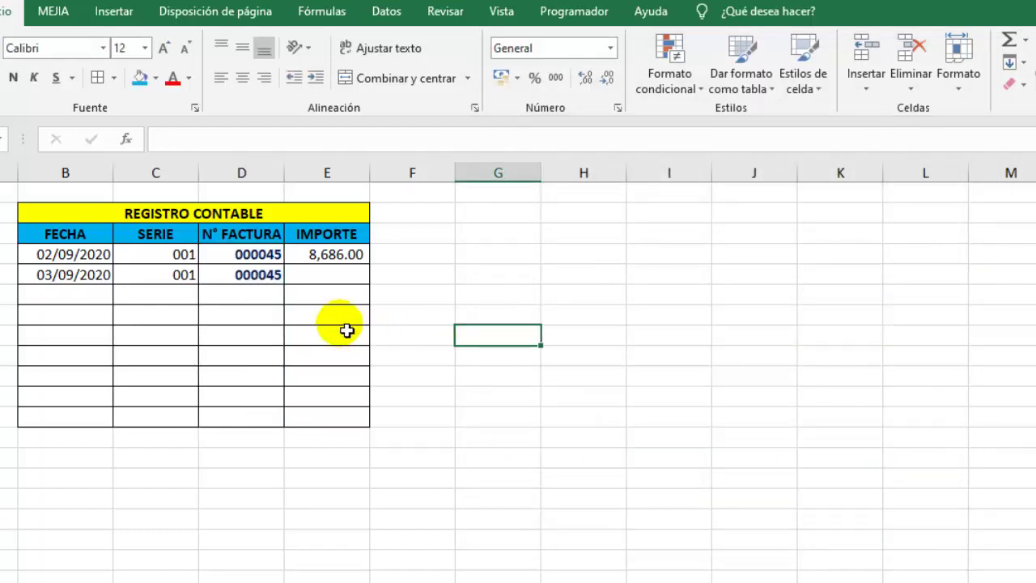
- Complete the second record with 8,686.00 as IMPORTE in E5 and change its N° FACTURA in D5 to 46
{"action": "left_click", "coordinate": [268, 277]}
{"action": "type", "text": "000045\t8,686.00"}
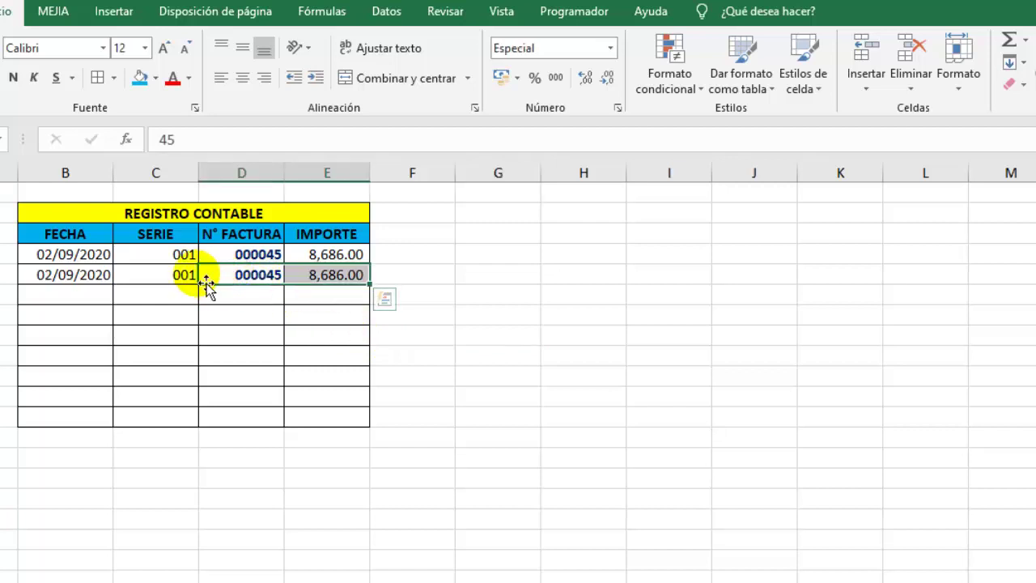
{"action": "left_click", "coordinate": [259, 280]}
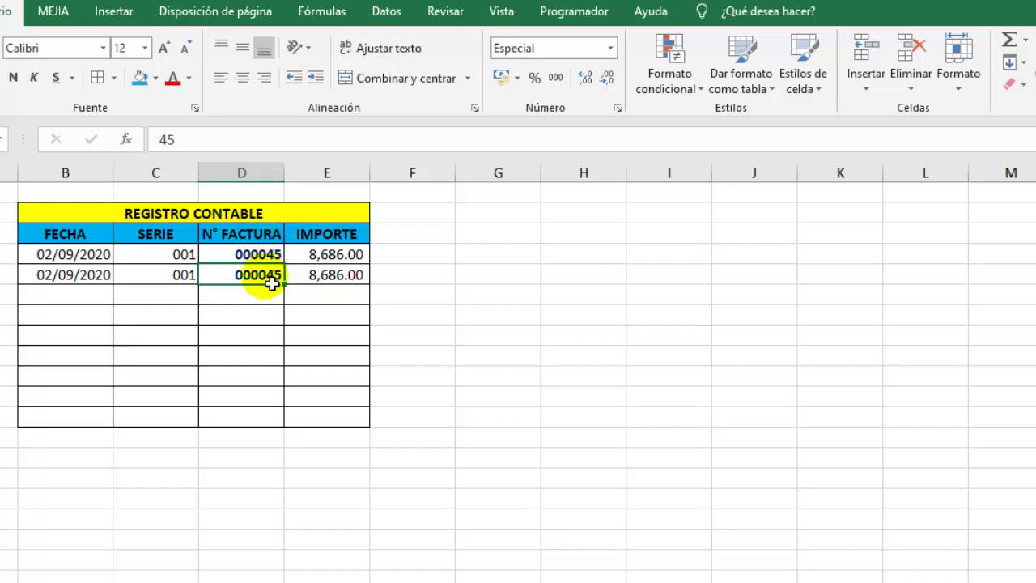
{"action": "left_click", "coordinate": [198, 144]}
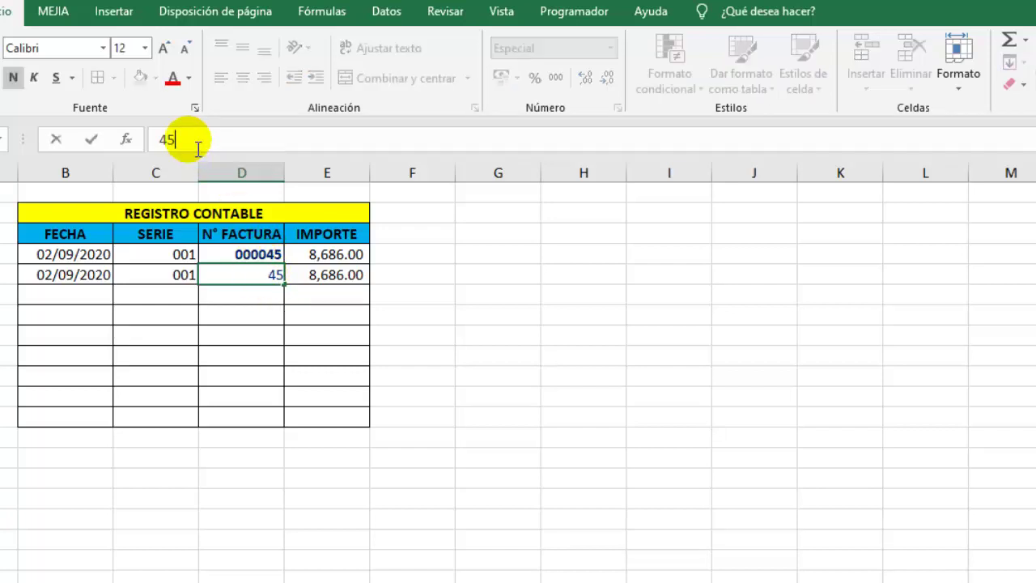
{"action": "key", "text": "BackSpace"}
{"action": "type", "text": "6"}
{"action": "key", "text": "Return"}
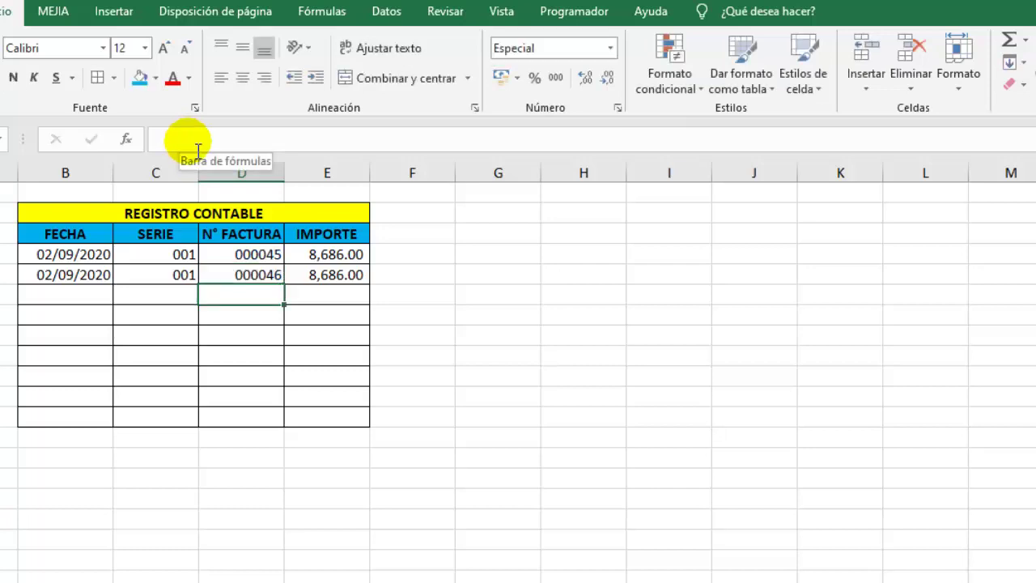
- Enter 48 as the N° FACTURA of the third record in D6
{"action": "type", "text": "48"}
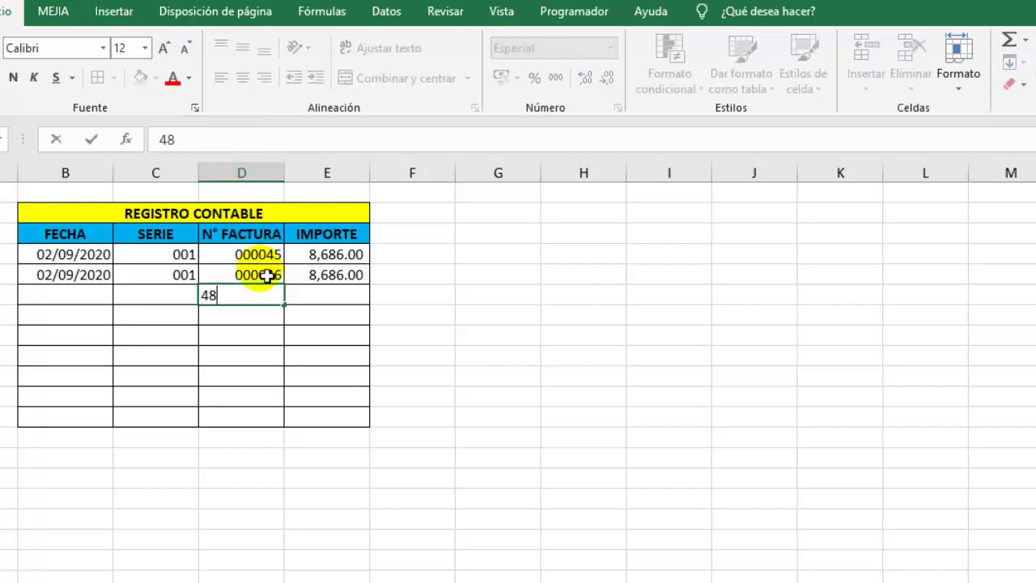
{"action": "key", "text": "Return"}
{"action": "left_click", "coordinate": [275, 298]}
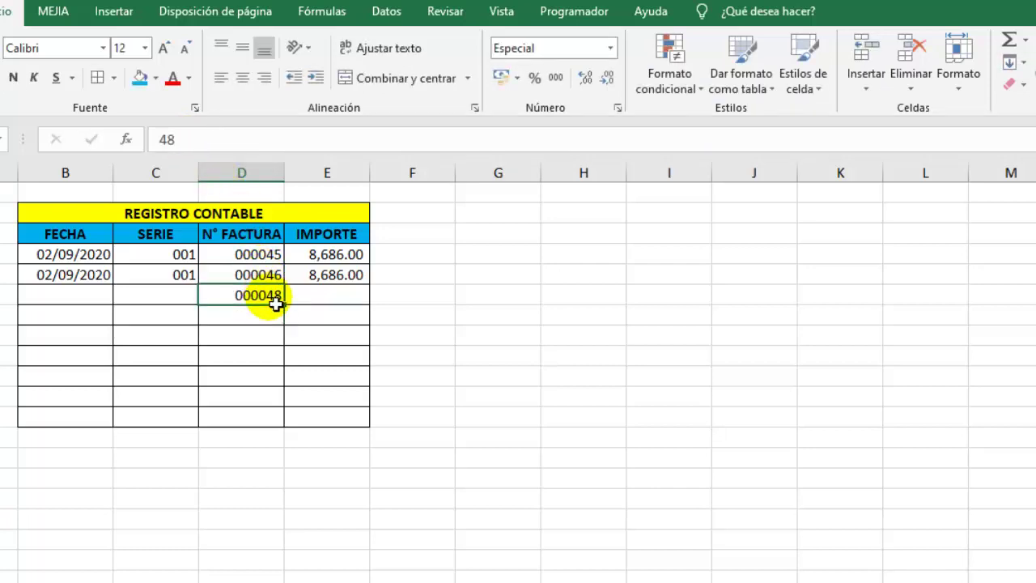
- Test the duplicate rule by entering 46 as N° FACTURA in D10 and check it against D5
{"action": "left_click", "coordinate": [264, 361]}
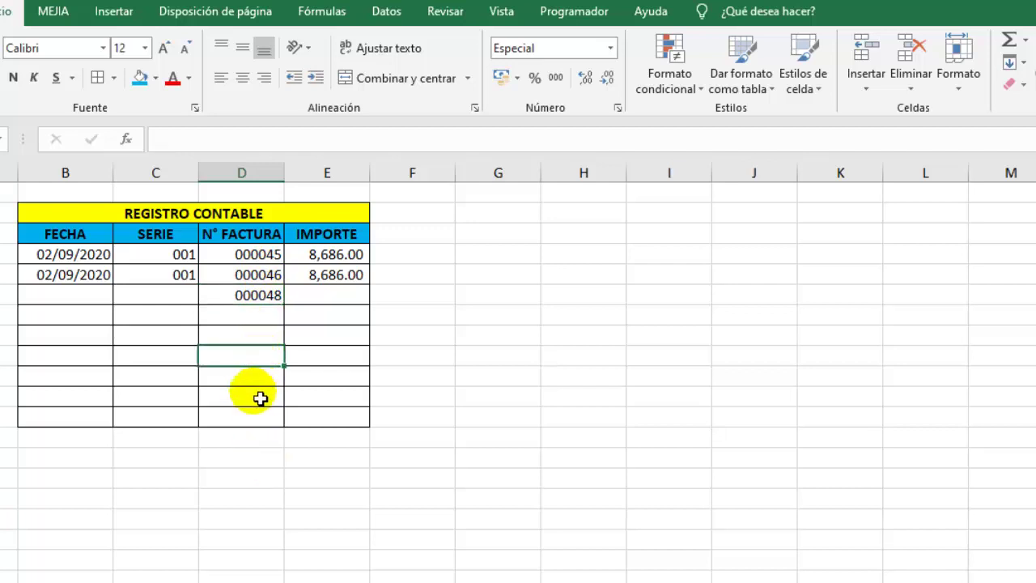
{"action": "left_click", "coordinate": [261, 380]}
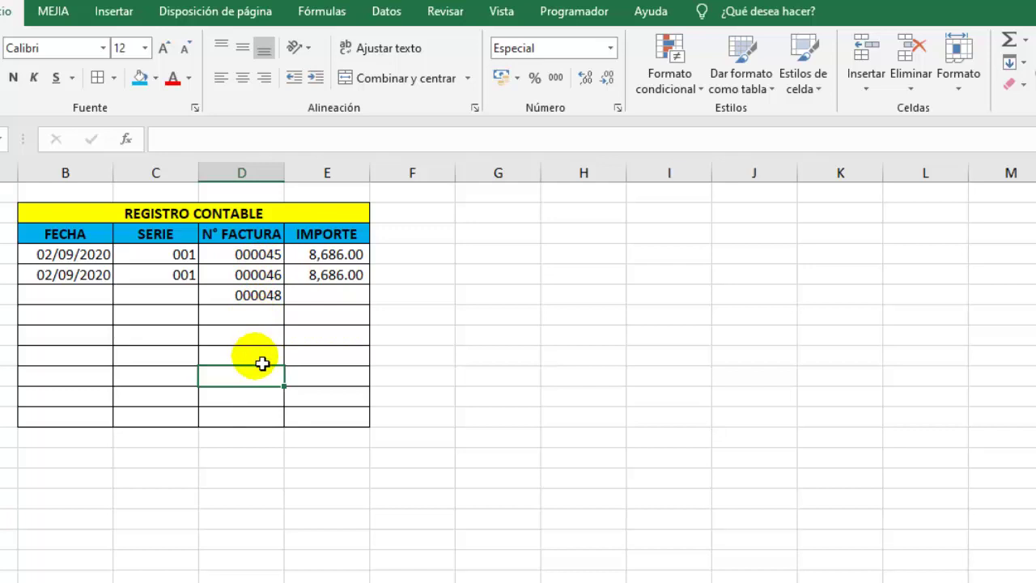
{"action": "type", "text": "4"}
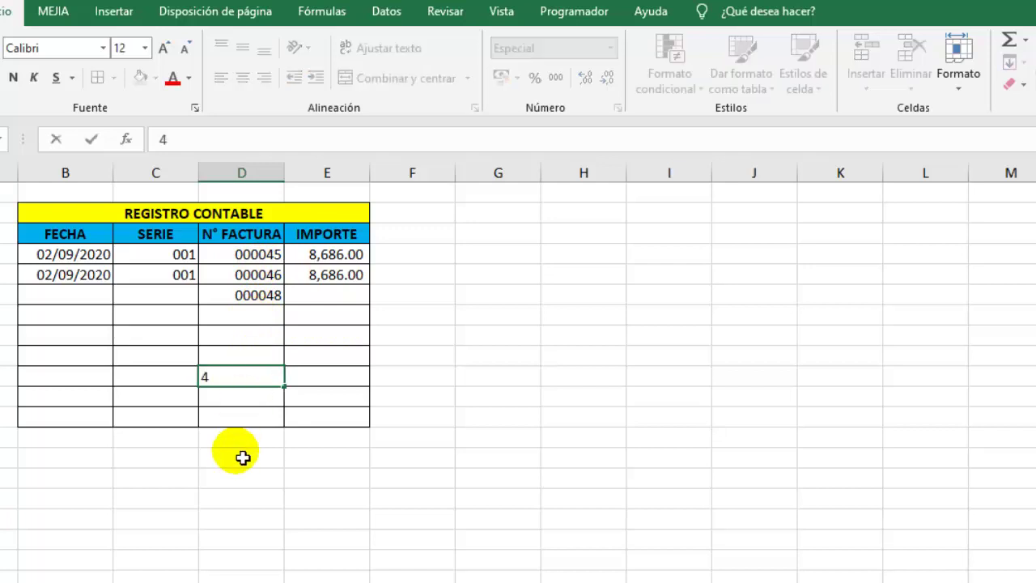
{"action": "type", "text": "6"}
{"action": "key", "text": "Return"}
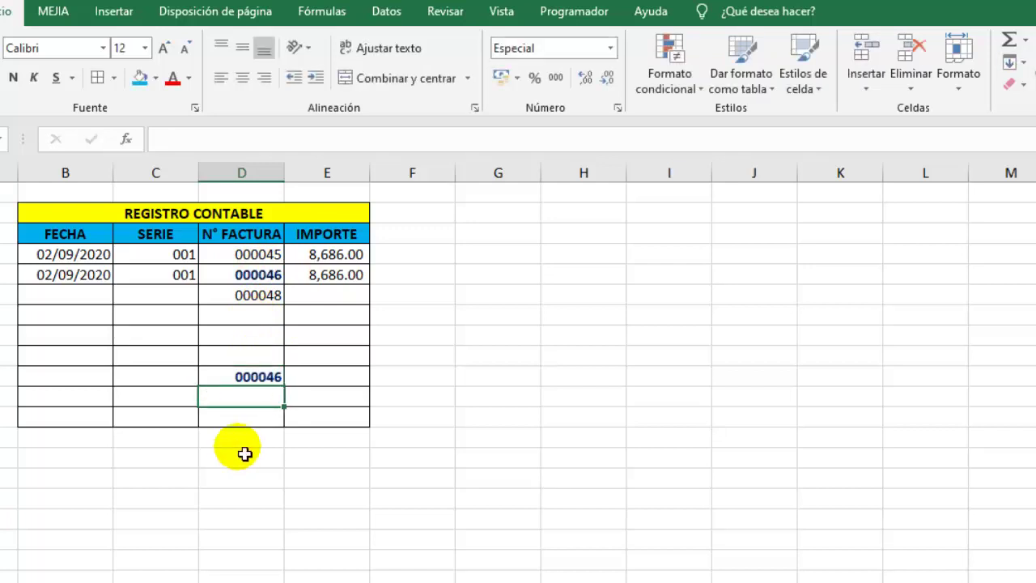
{"action": "left_click", "coordinate": [273, 278]}
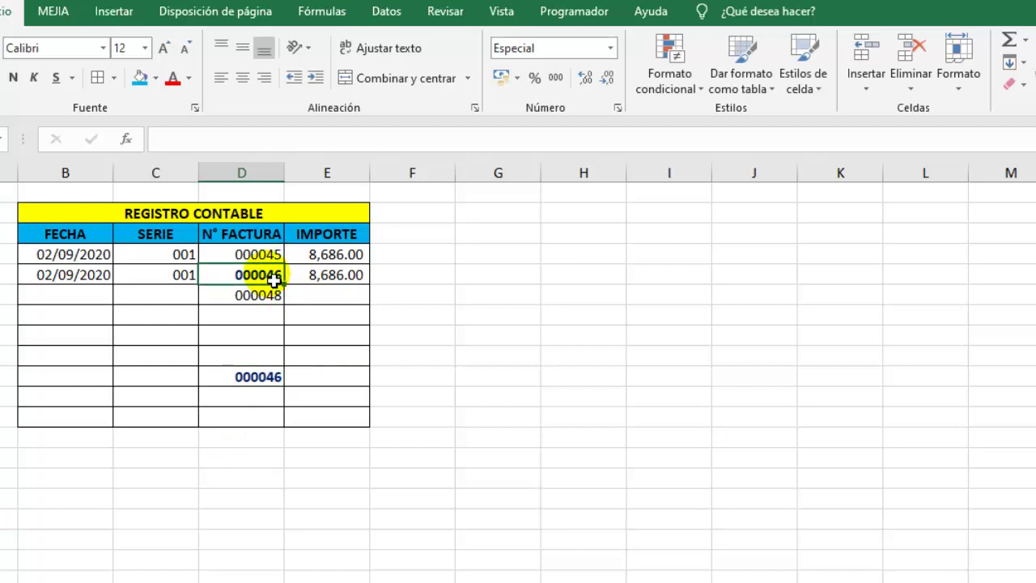
{"action": "left_click", "coordinate": [261, 377]}
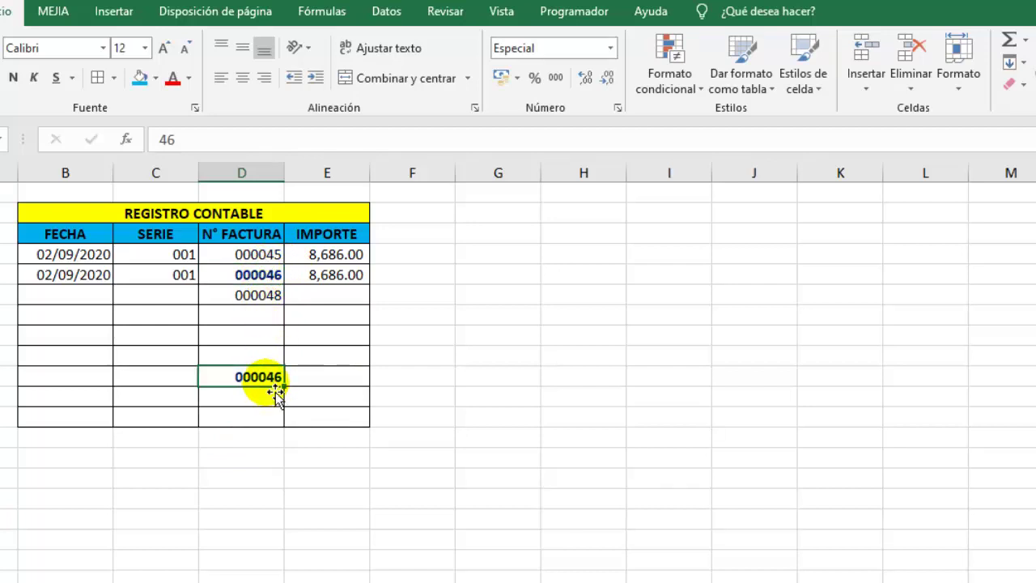
- Create a conditional formatting rule on the IMPORTE cells E4:E12 for cell values "mayor o igual que" 3500
{"action": "left_click_drag", "start_coordinate": [327, 254], "coordinate": [343, 423]}
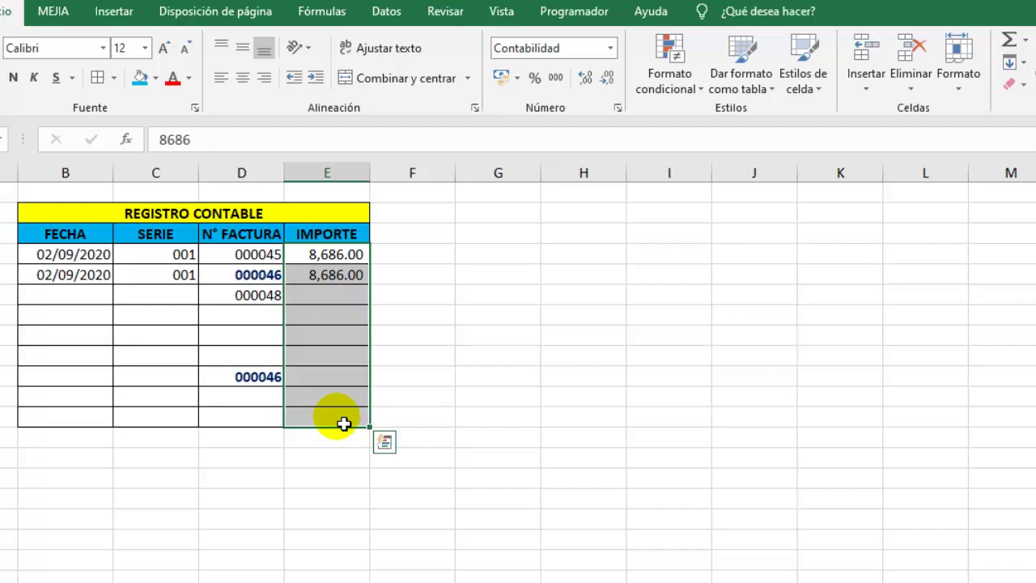
{"action": "left_click", "coordinate": [704, 91]}
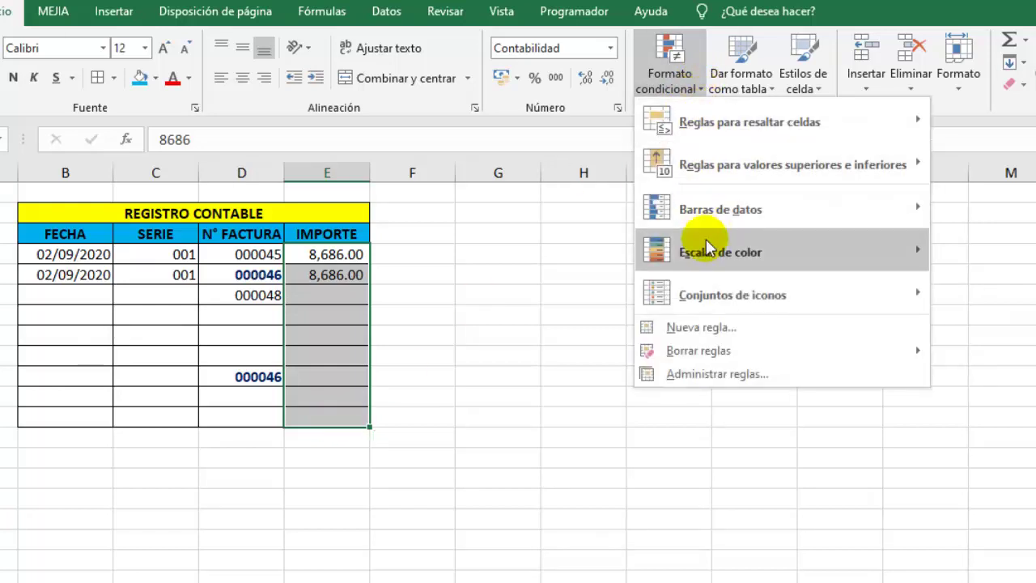
{"action": "left_click", "coordinate": [717, 330]}
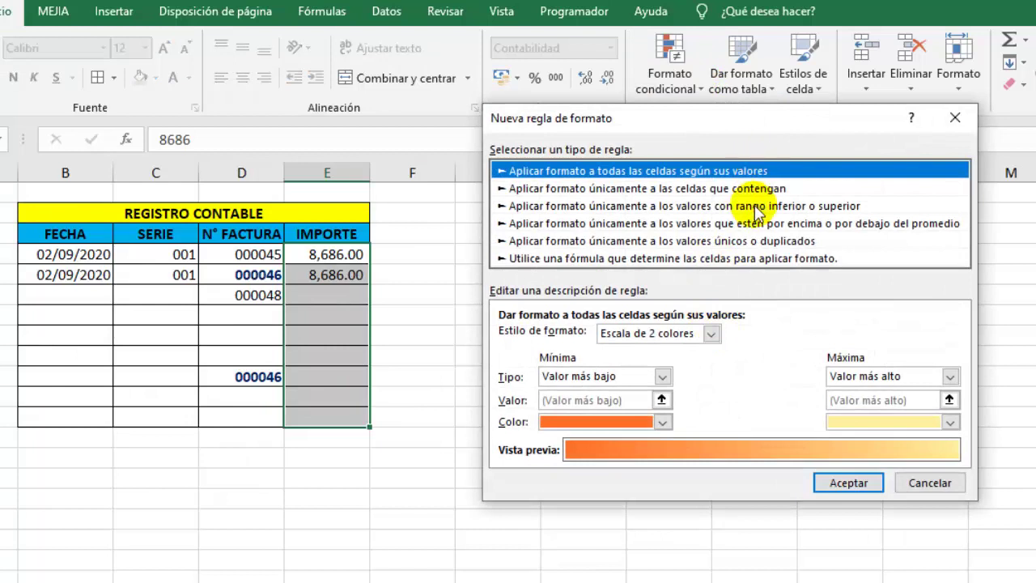
{"action": "left_click", "coordinate": [753, 187]}
{"action": "left_click", "coordinate": [557, 173]}
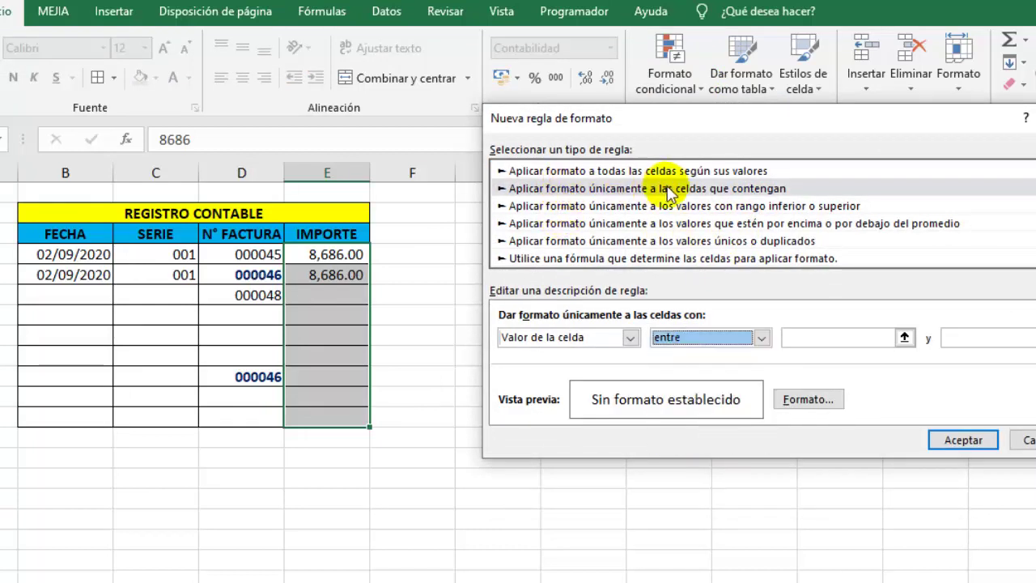
{"action": "left_click", "coordinate": [630, 338]}
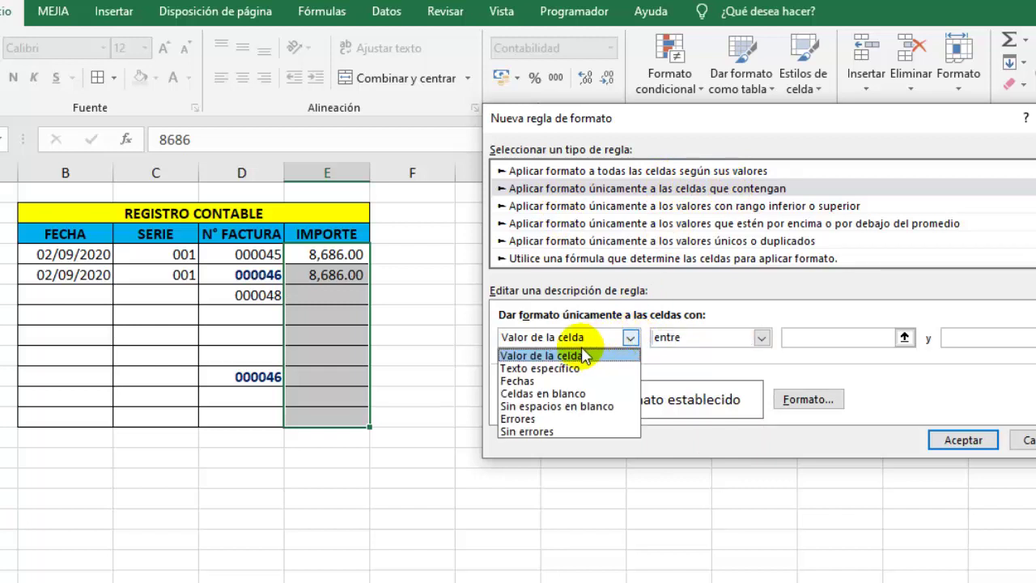
{"action": "left_click", "coordinate": [571, 361]}
{"action": "left_click", "coordinate": [761, 337]}
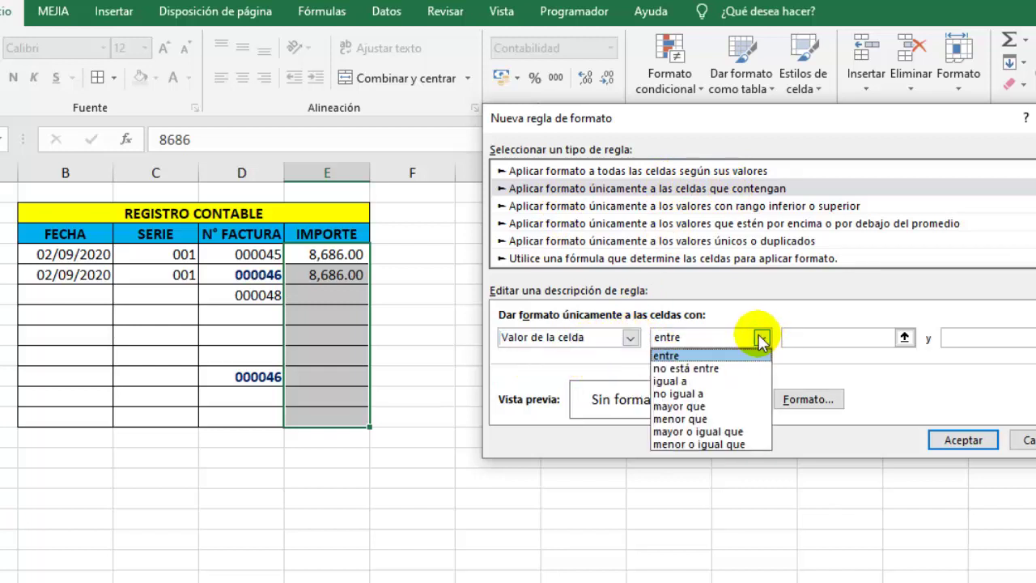
{"action": "left_click", "coordinate": [698, 432]}
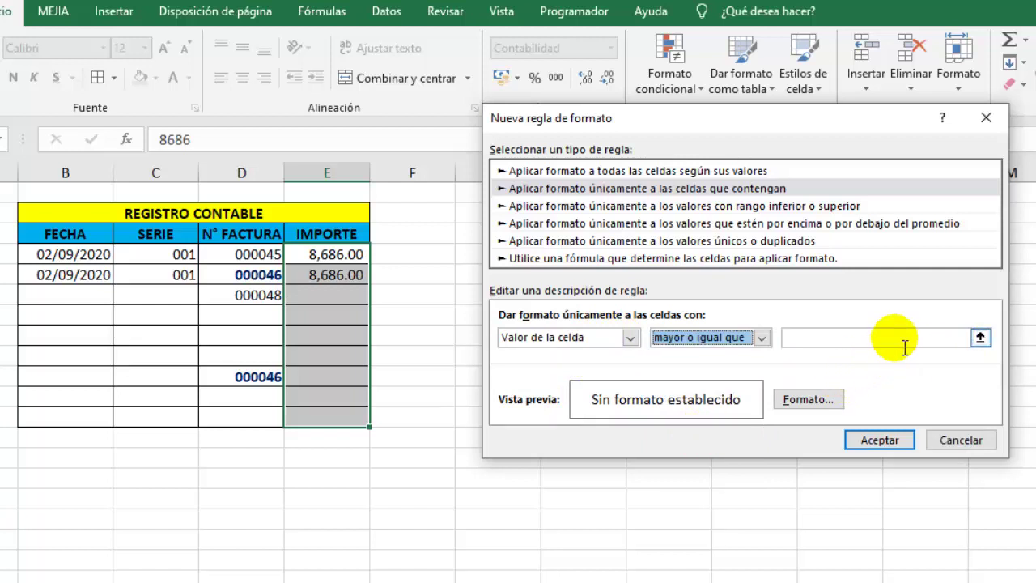
{"action": "left_click", "coordinate": [902, 342]}
{"action": "type", "text": "3500"}
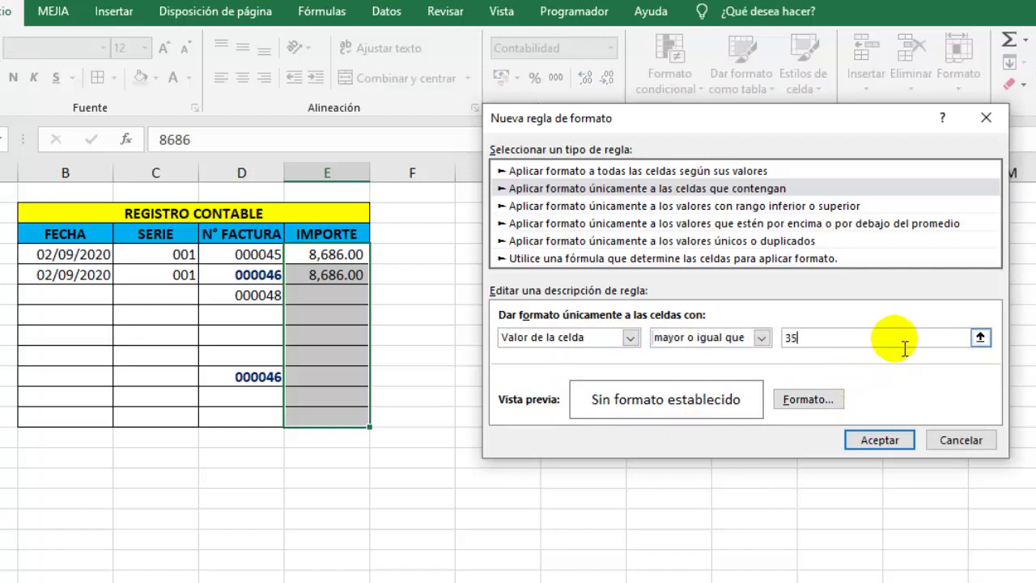
- Give the IMPORTE rule a light red custom fill colour and apply it to the amounts
{"action": "left_click", "coordinate": [802, 399]}
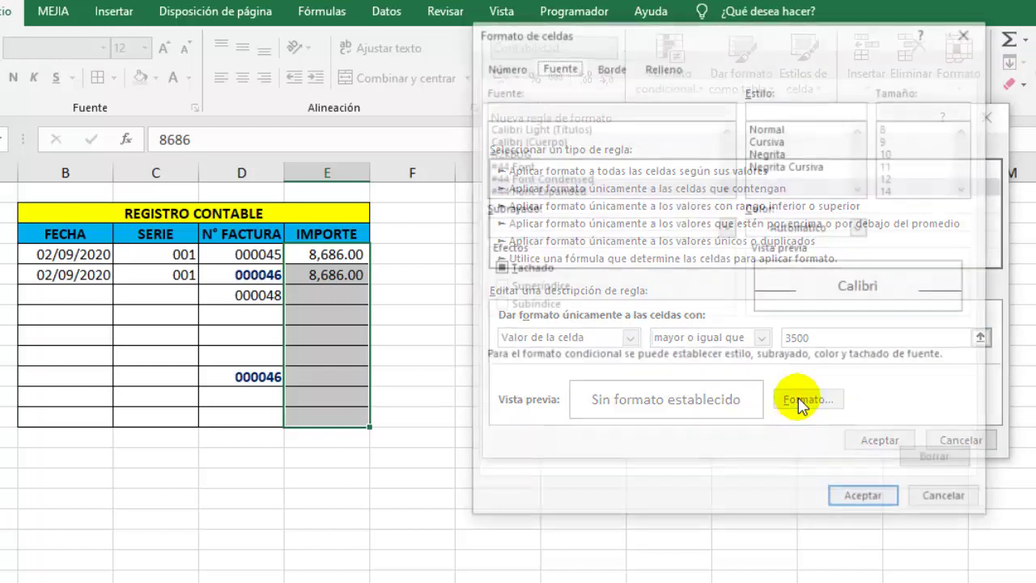
{"action": "left_click", "coordinate": [606, 68]}
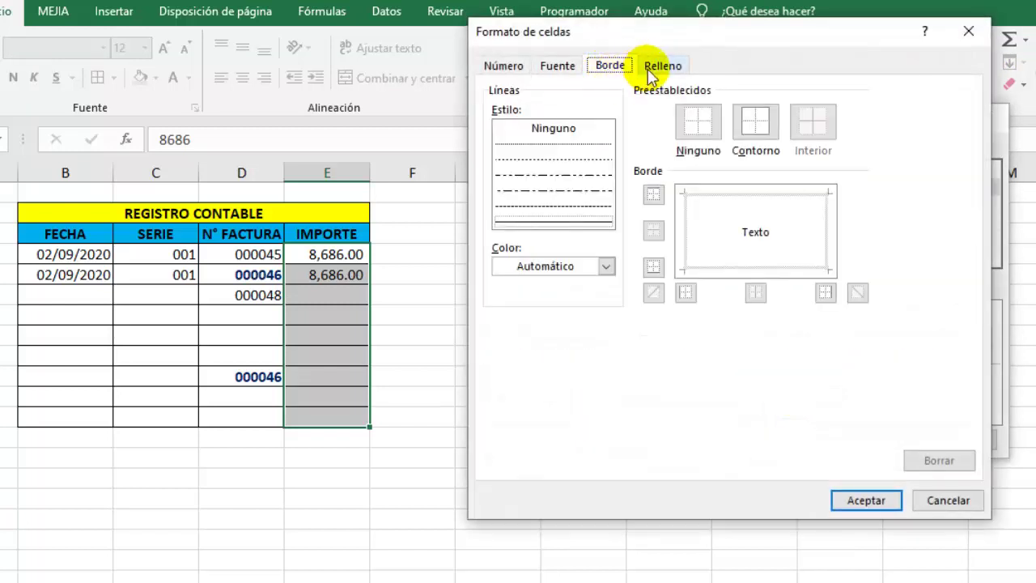
{"action": "left_click", "coordinate": [660, 66]}
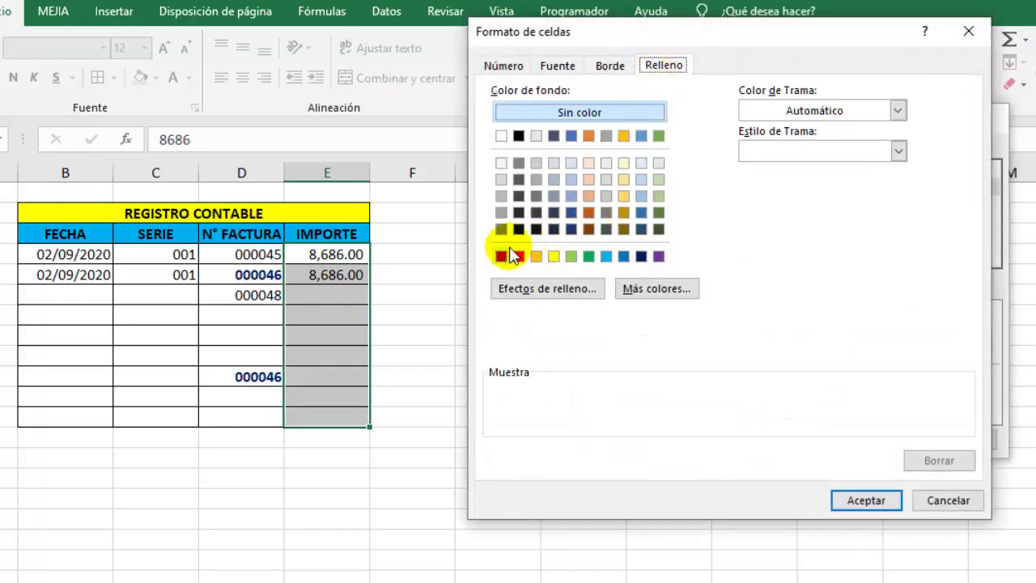
{"action": "left_click", "coordinate": [657, 293]}
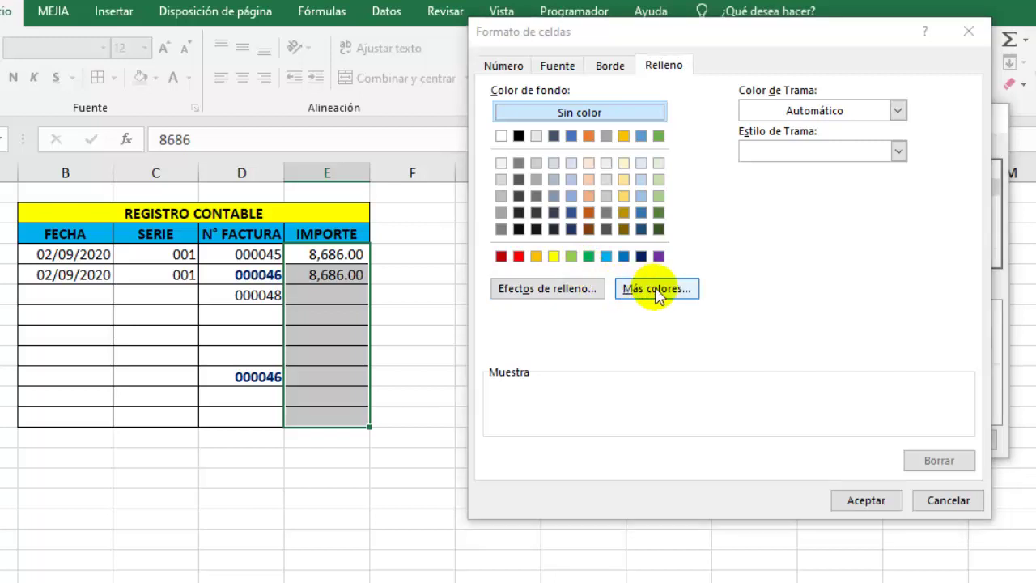
{"action": "double_click", "coordinate": [690, 275]}
{"action": "left_click", "coordinate": [871, 501]}
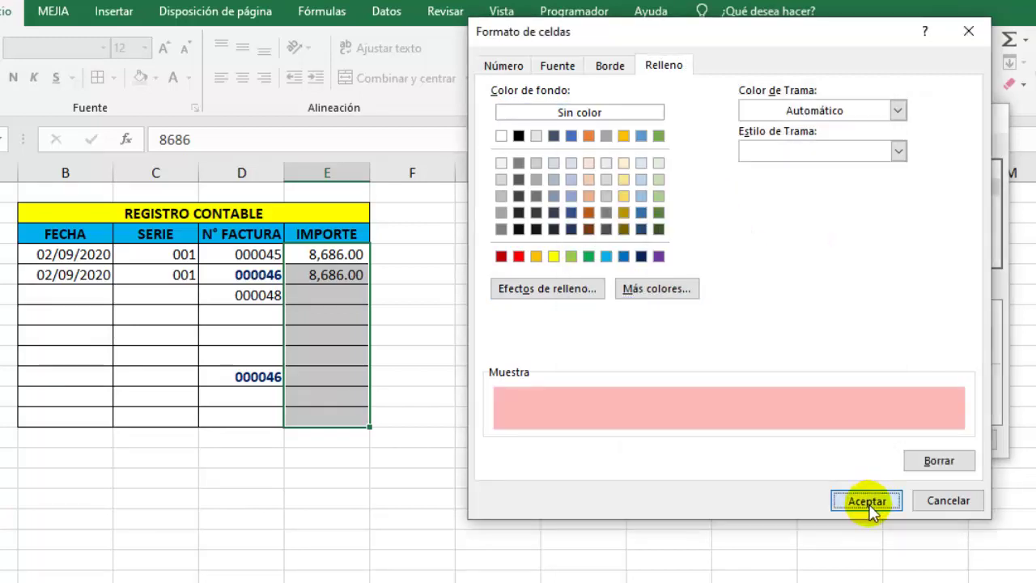
{"action": "left_click", "coordinate": [884, 441]}
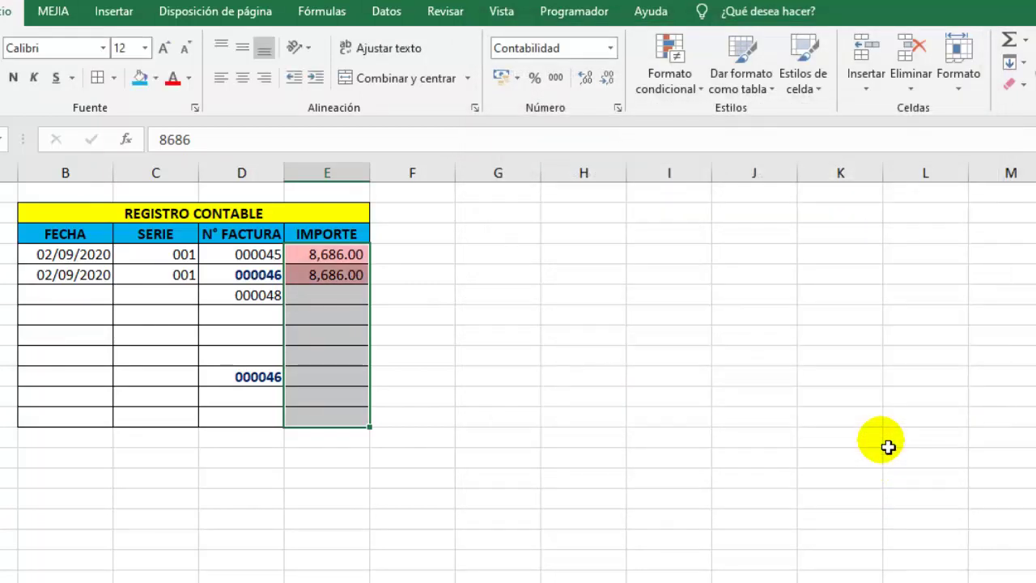
{"action": "left_click", "coordinate": [574, 418]}
{"action": "left_click", "coordinate": [317, 316]}
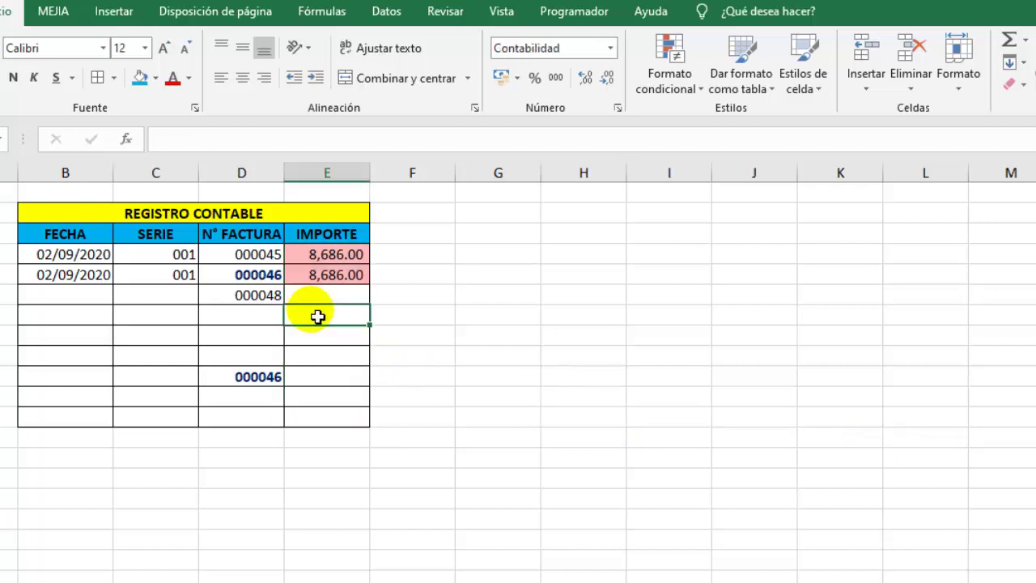
- Test the IMPORTE rule by entering 3400 in E8 and 3500 in E11
{"action": "key", "text": "Down"}
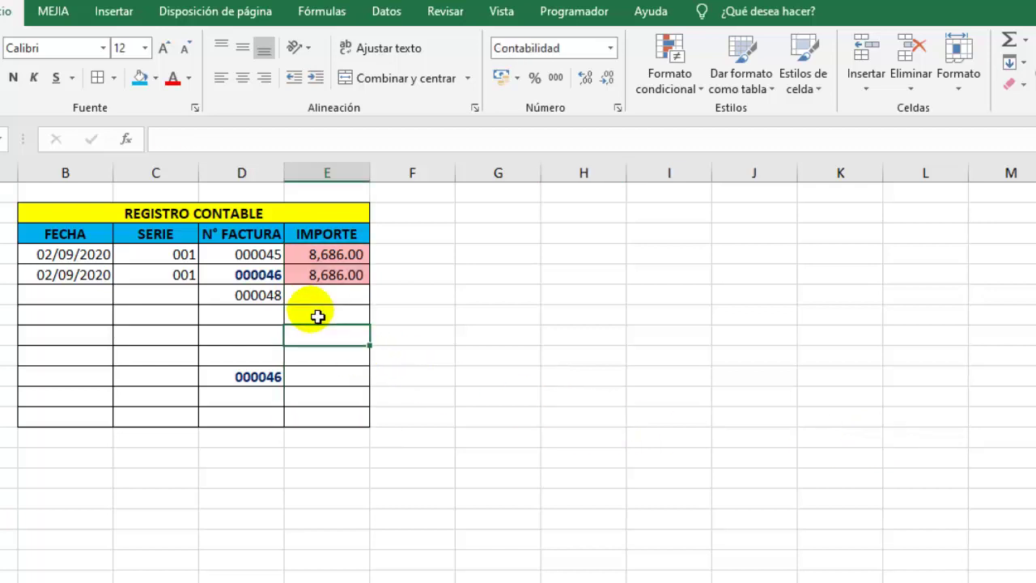
{"action": "type", "text": "3400"}
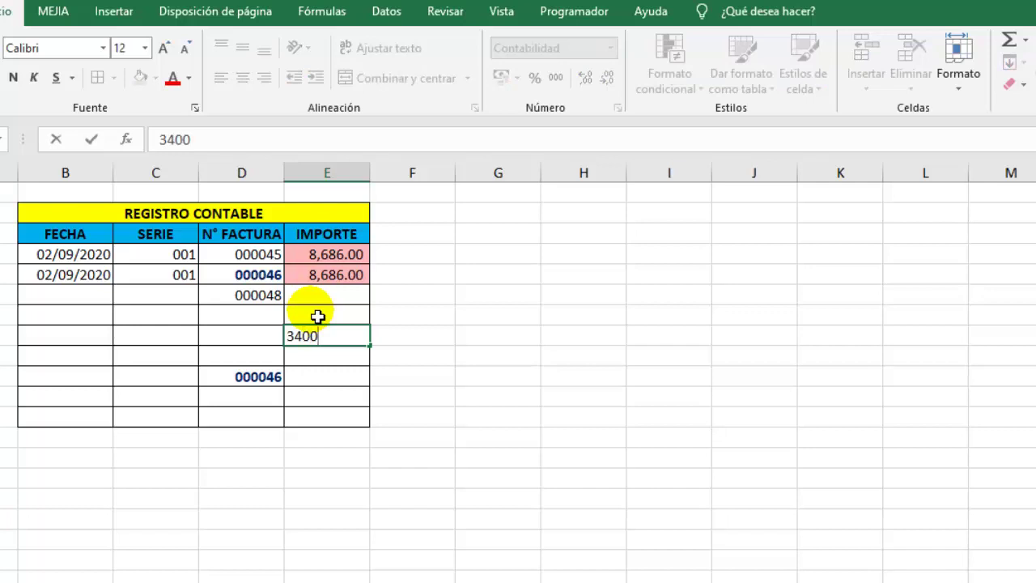
{"action": "key", "text": "Return"}
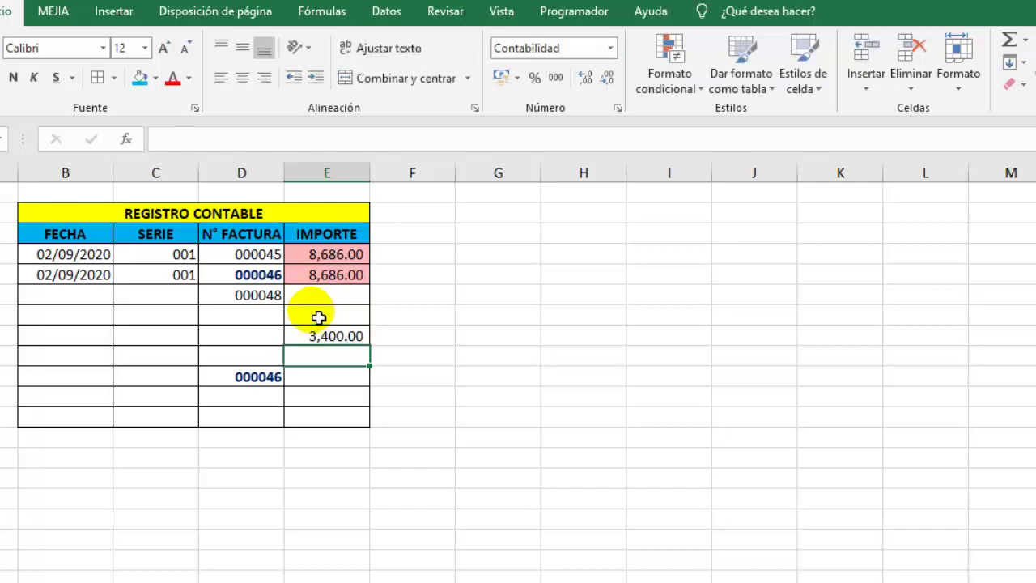
{"action": "left_click", "coordinate": [325, 381]}
{"action": "left_click", "coordinate": [323, 400]}
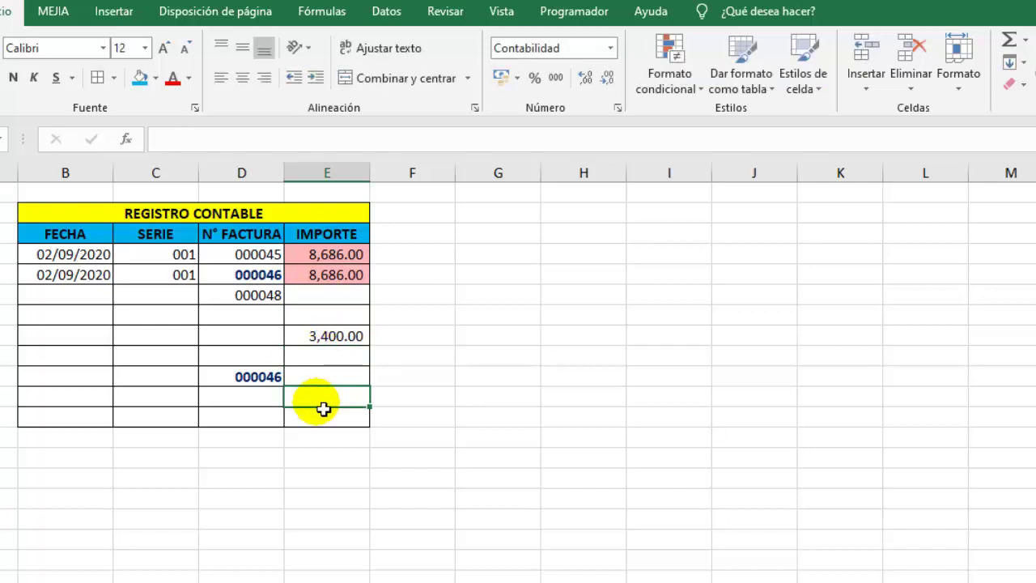
{"action": "type", "text": "3500"}
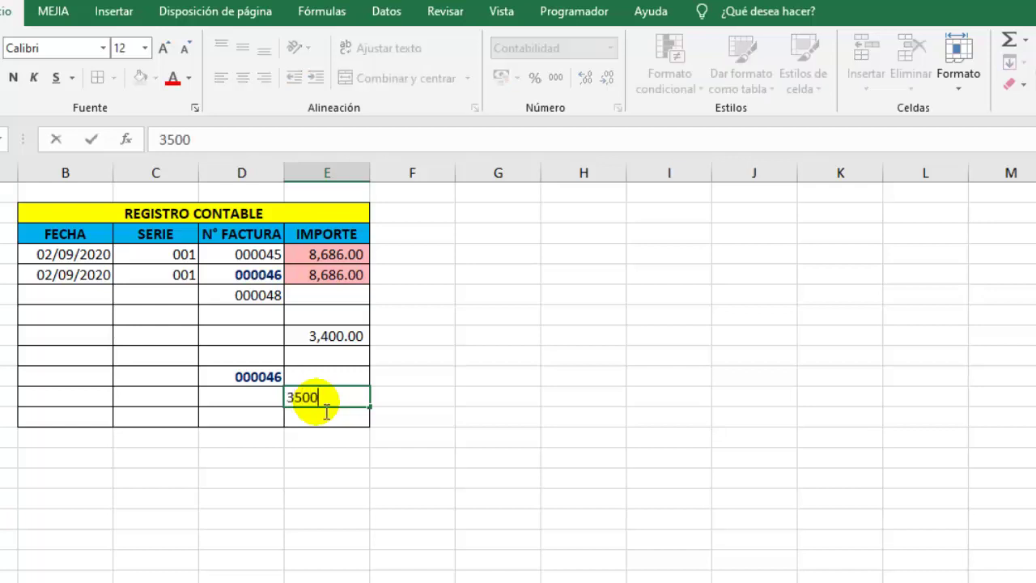
{"action": "key", "text": "Return"}
- Enter 3499 as the IMPORTE in E10 and check how the rule treats an amount just under the limit
{"action": "left_click", "coordinate": [334, 375]}
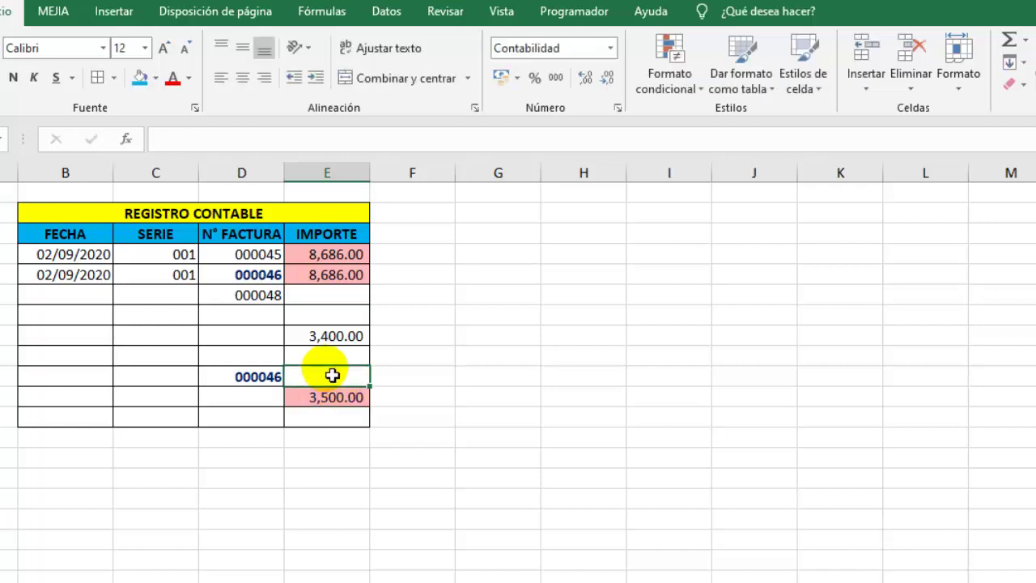
{"action": "type", "text": "3499"}
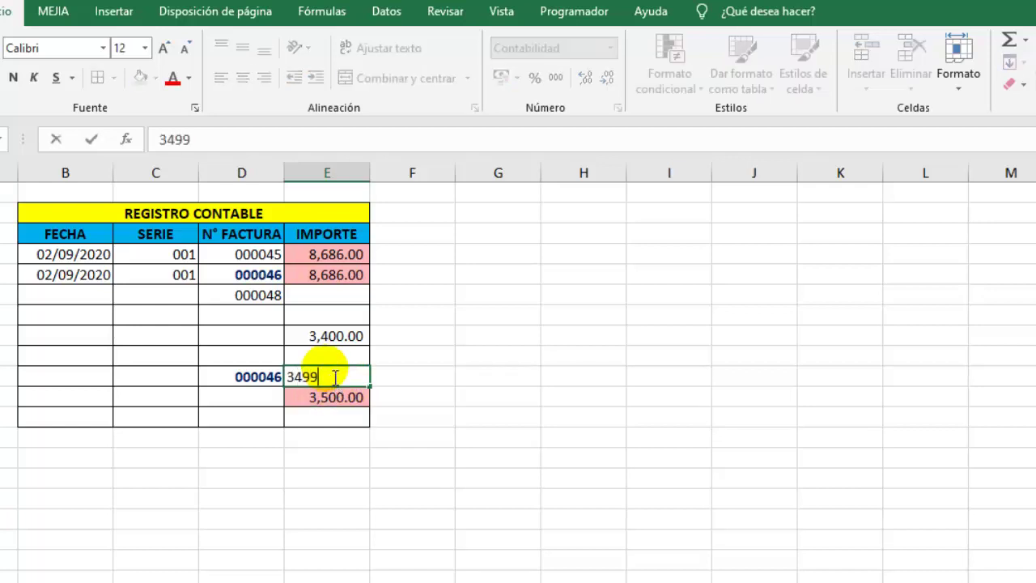
{"action": "key", "text": "Return"}
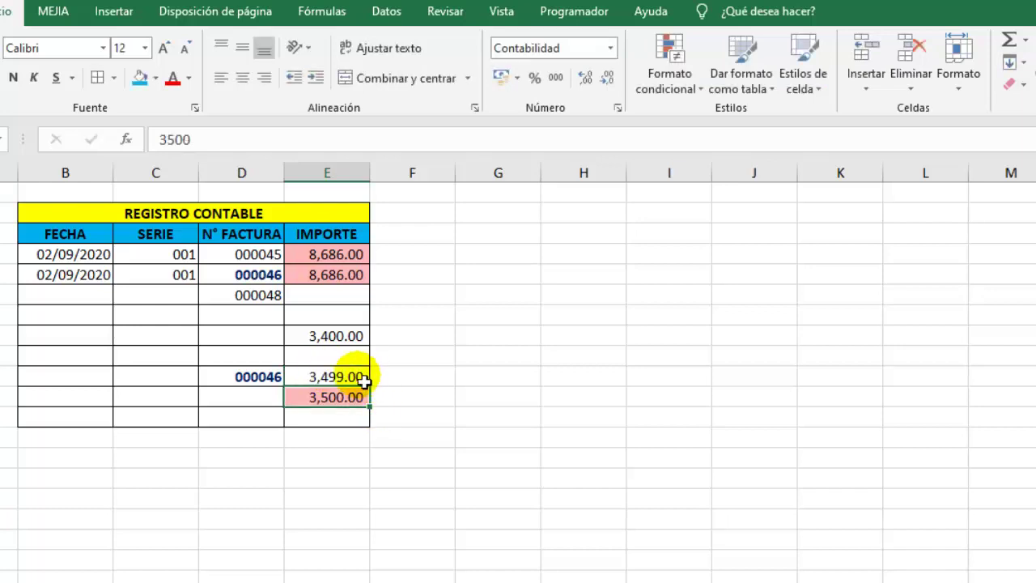
{"action": "left_click", "coordinate": [357, 379]}
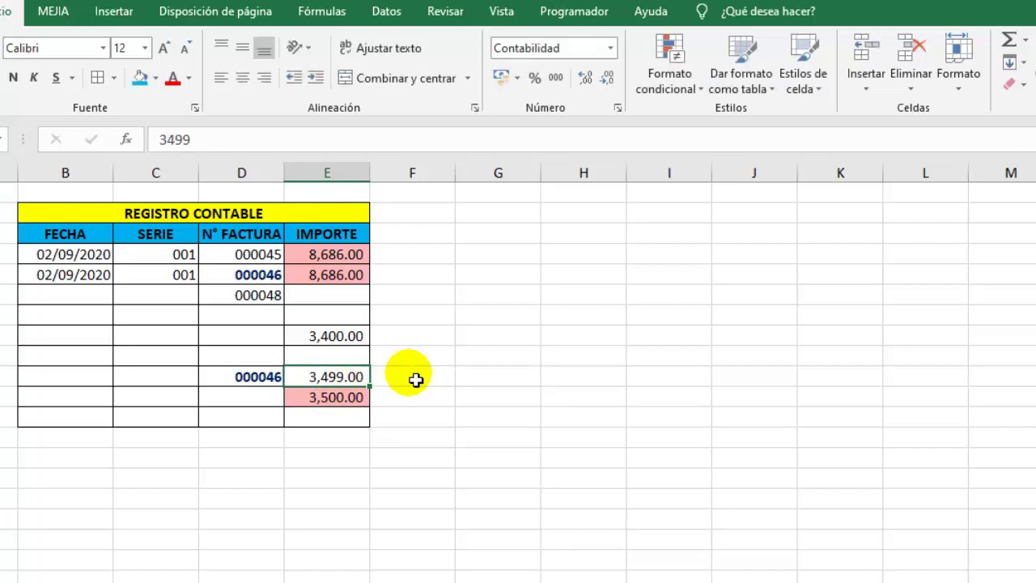
{"action": "left_click", "coordinate": [498, 336]}
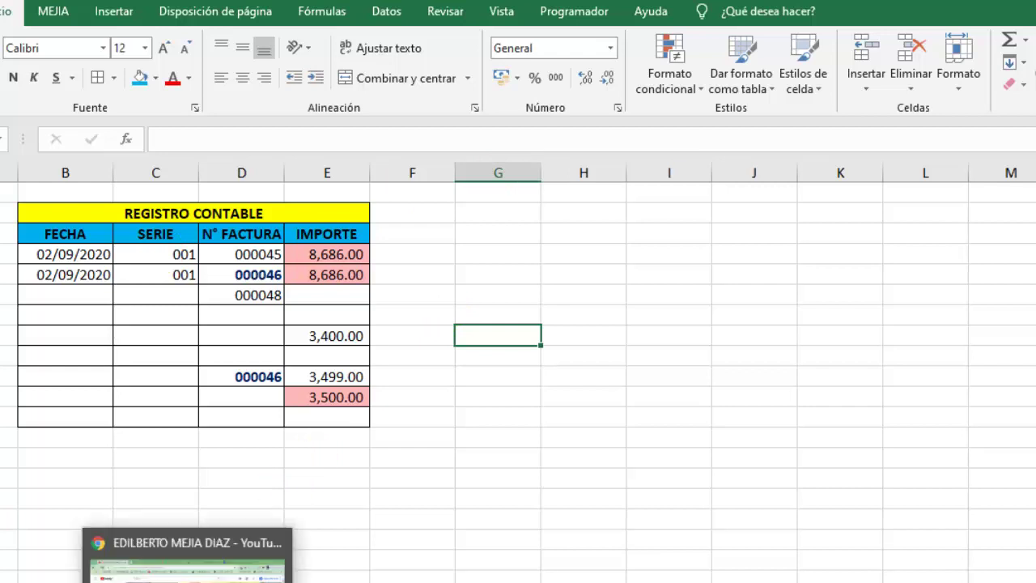
- Switch to the YouTube channel's videos page in Chrome
{"action": "left_click", "coordinate": [162, 558]}
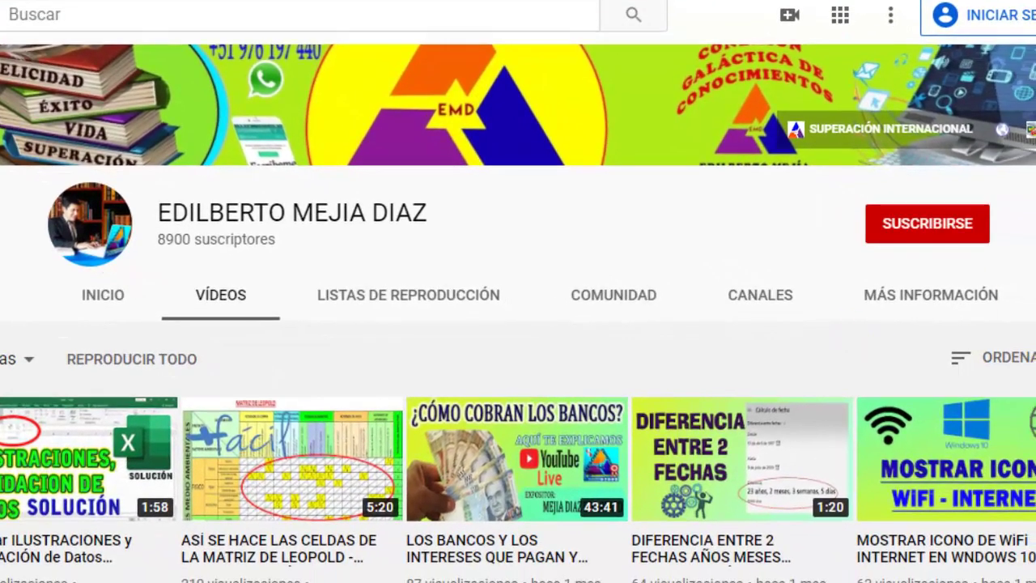